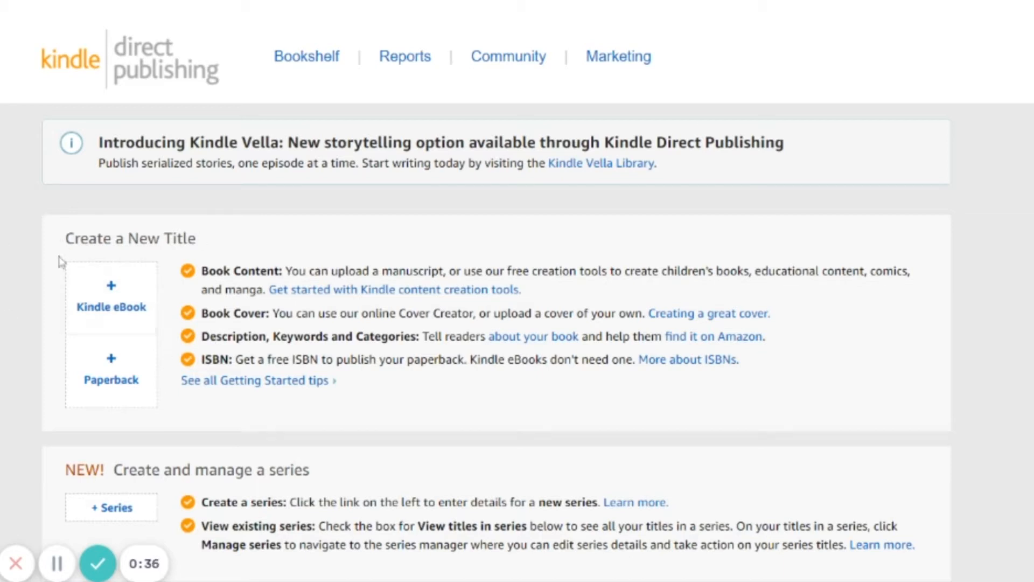
Step: Start a new Kindle eBook title and look through its details form down to the pre-order options
click(117, 298)
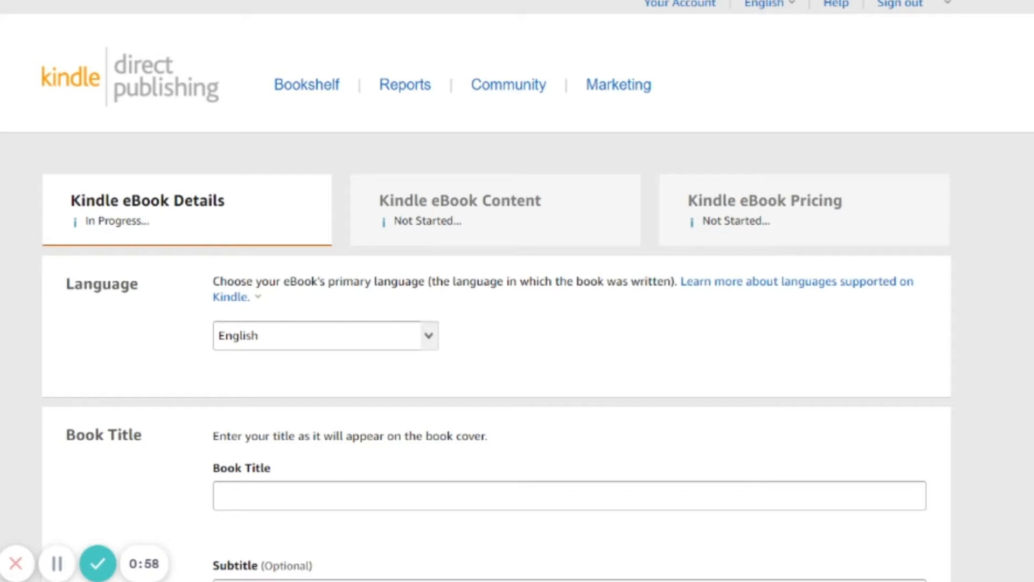
scroll(497, 291, down, 15)
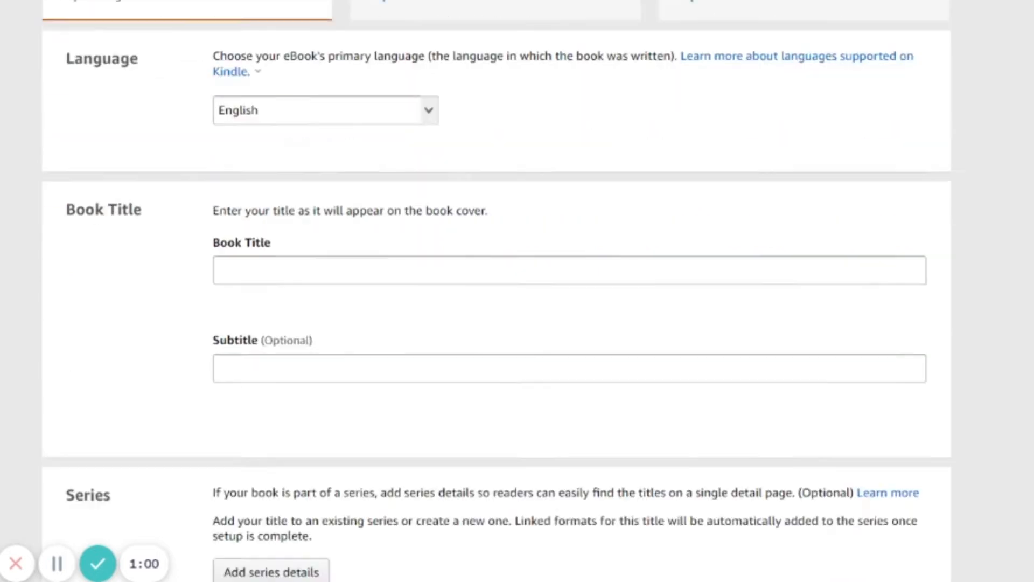
scroll(497, 292, down, 12)
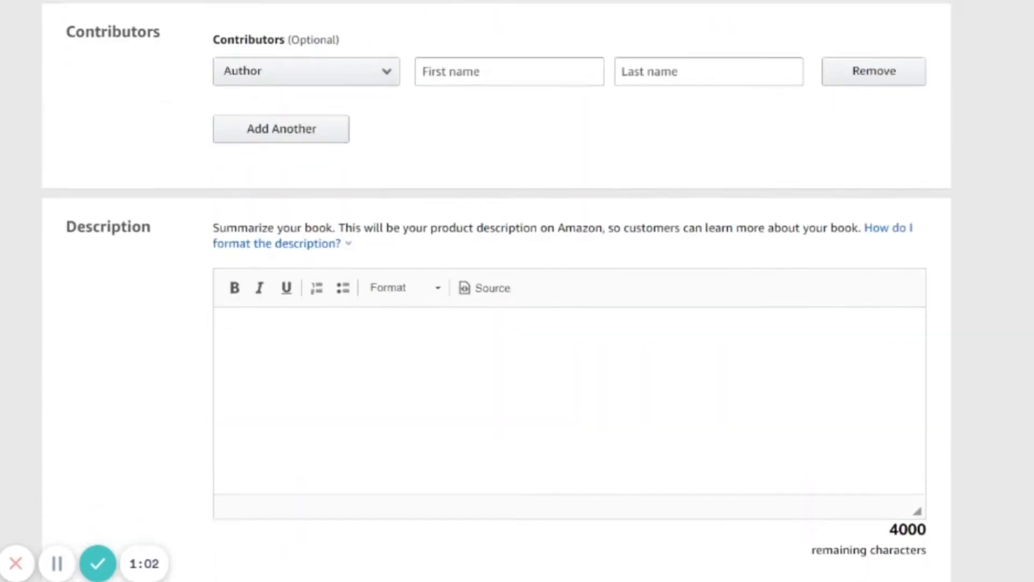
scroll(497, 291, down, 15)
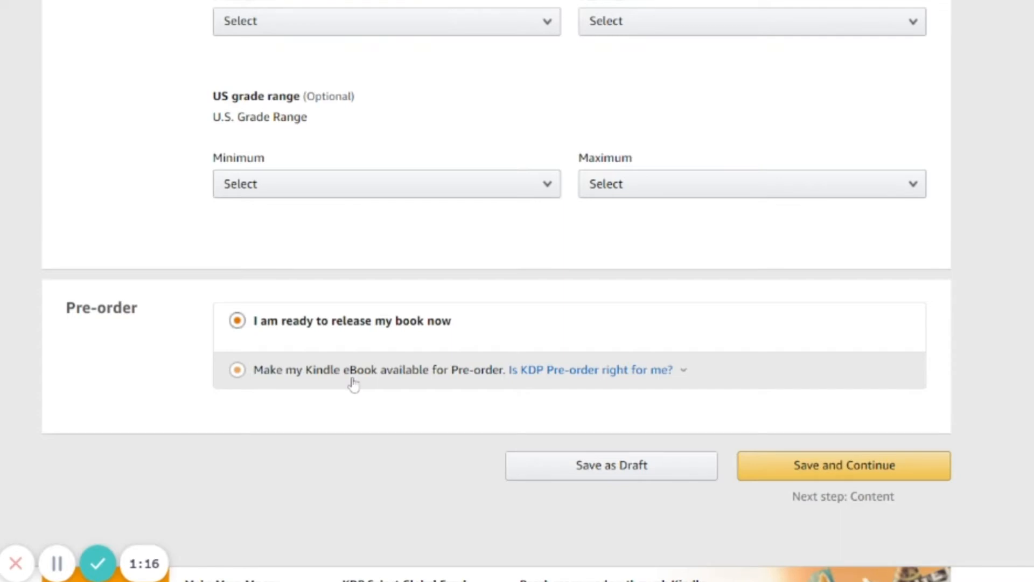
scroll(518, 292, up, 20)
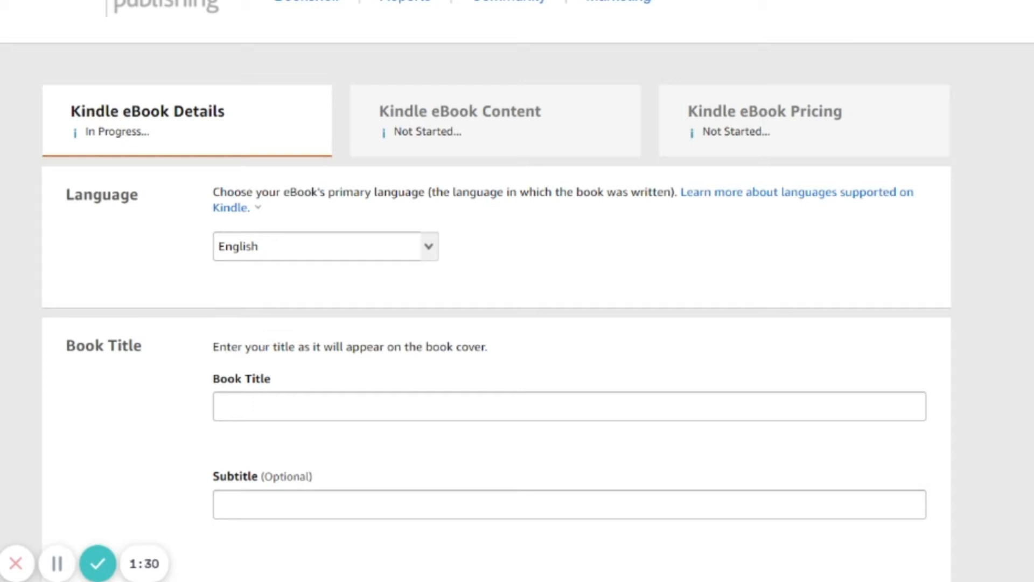
Step: Enter "The Glimmer Compass" as the book title
scroll(405, 144, down, 3)
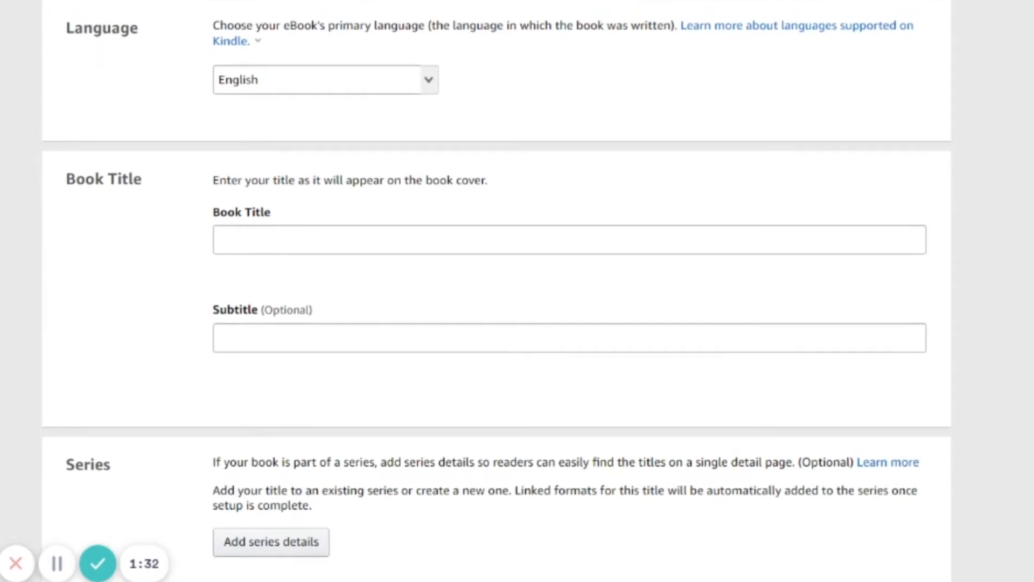
click(310, 243)
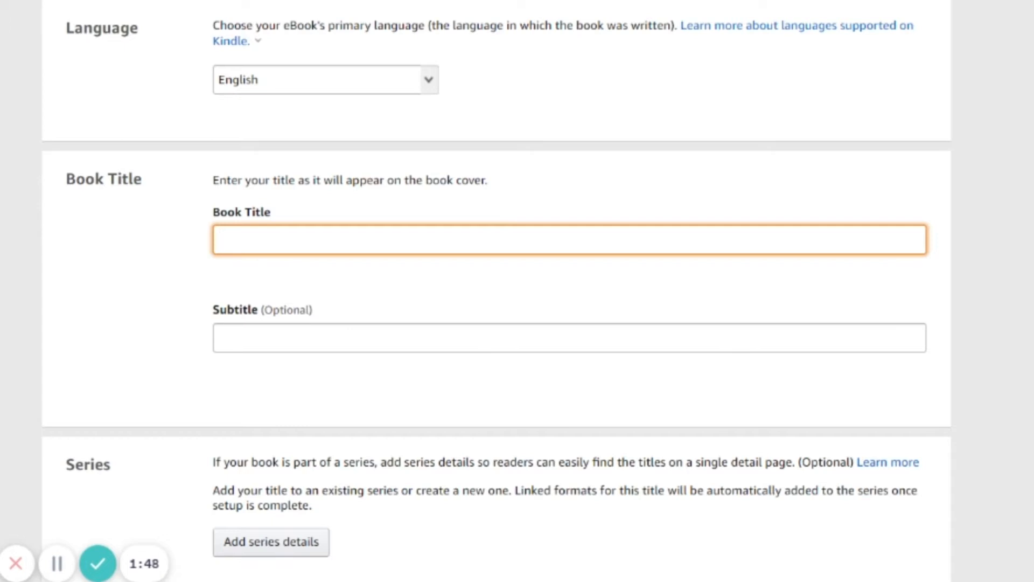
text(The Glimmer Compass)
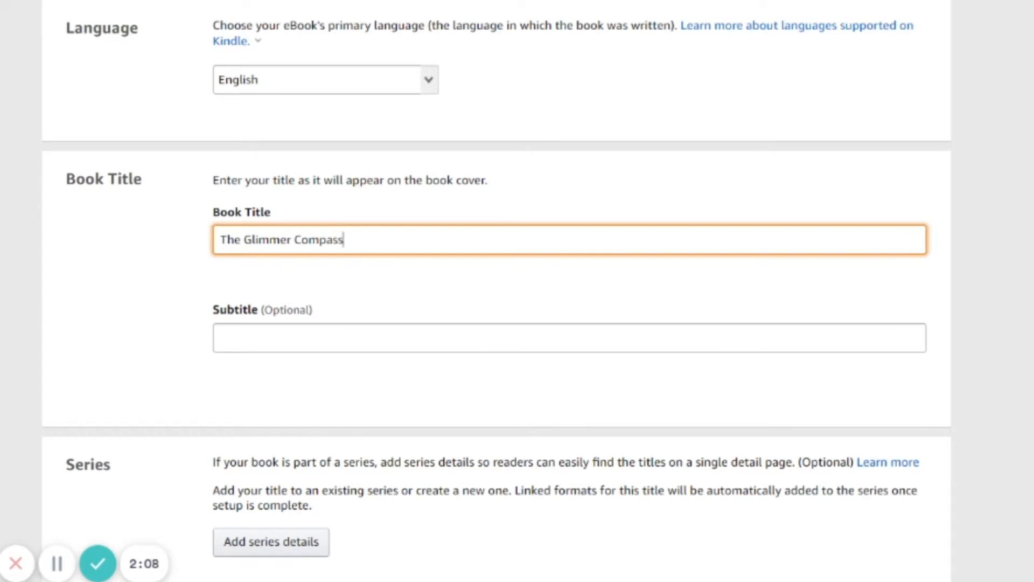
Step: Add the book to the existing "the mermaid kingdom series" as main content and confirm it as book #2
scroll(497, 291, down, 2)
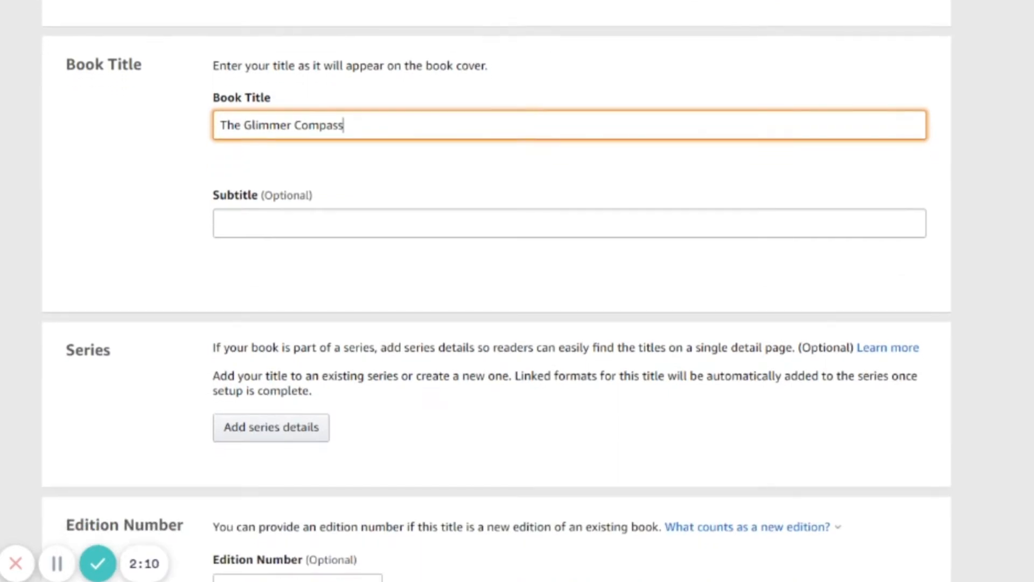
scroll(497, 292, down, 3)
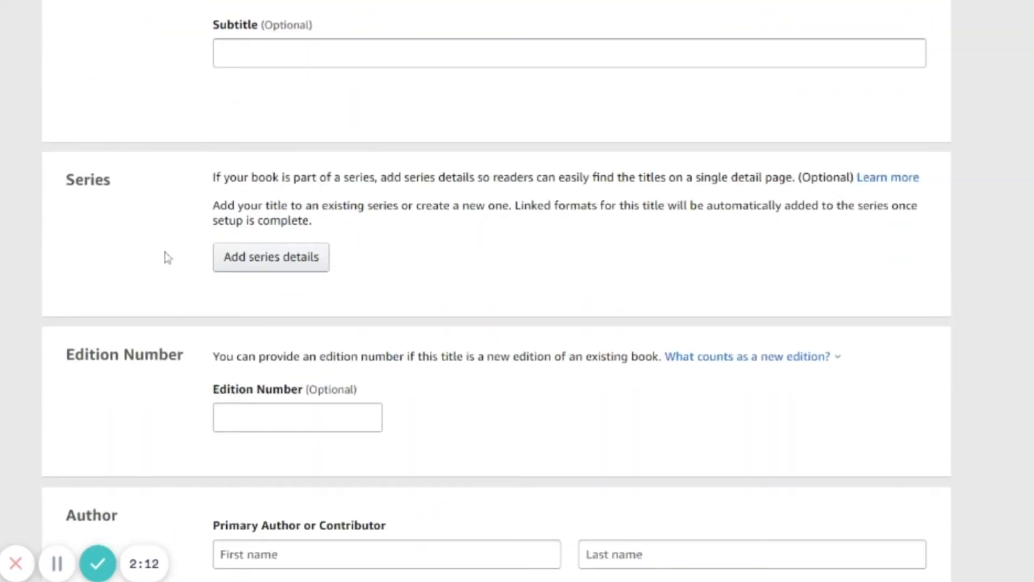
click(245, 266)
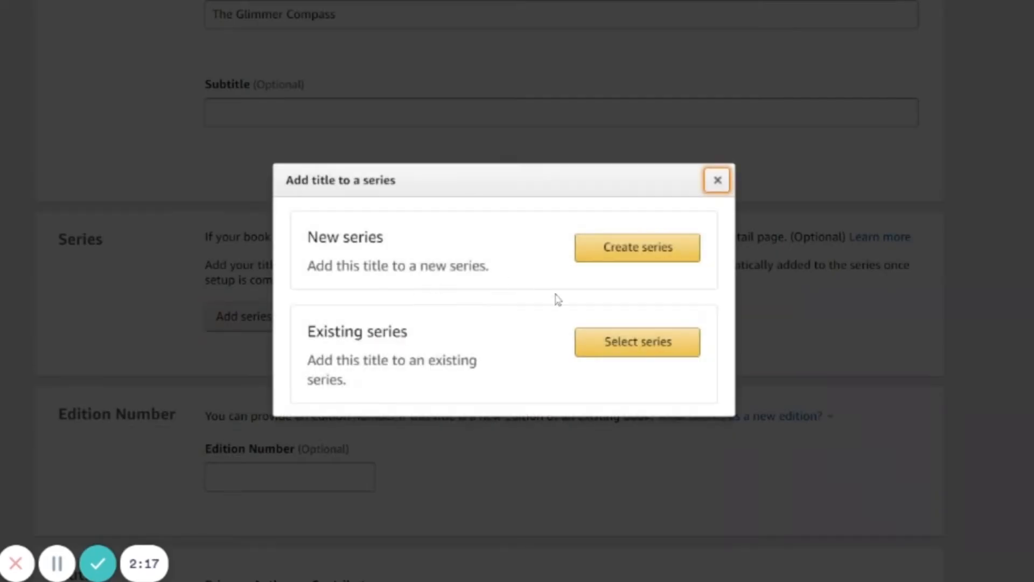
click(629, 349)
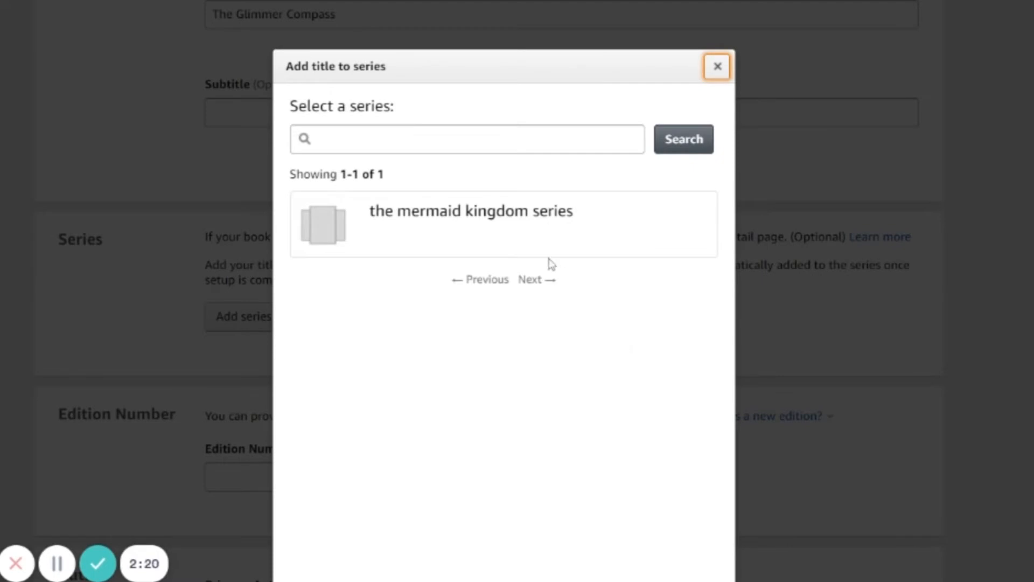
click(540, 238)
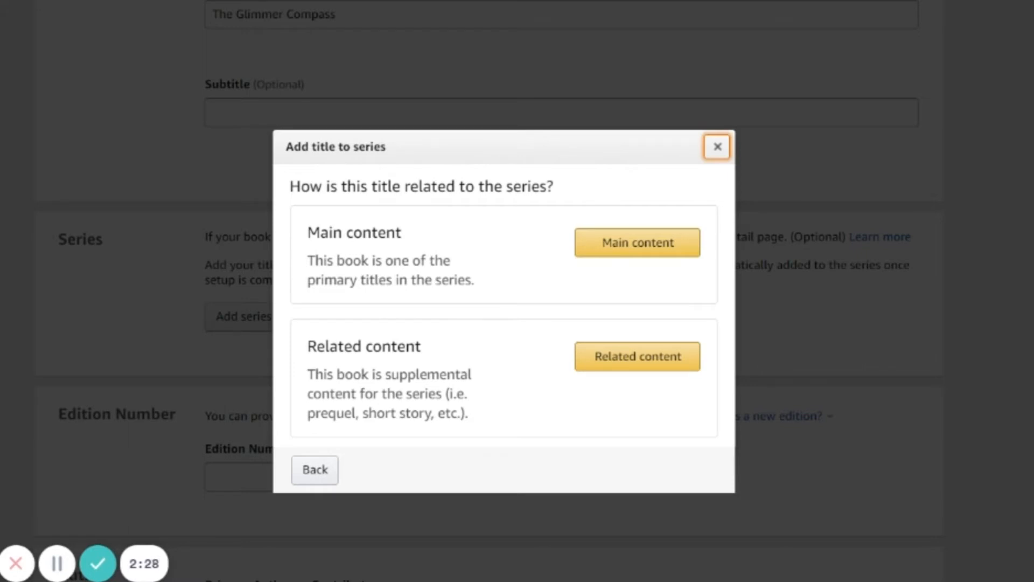
click(654, 251)
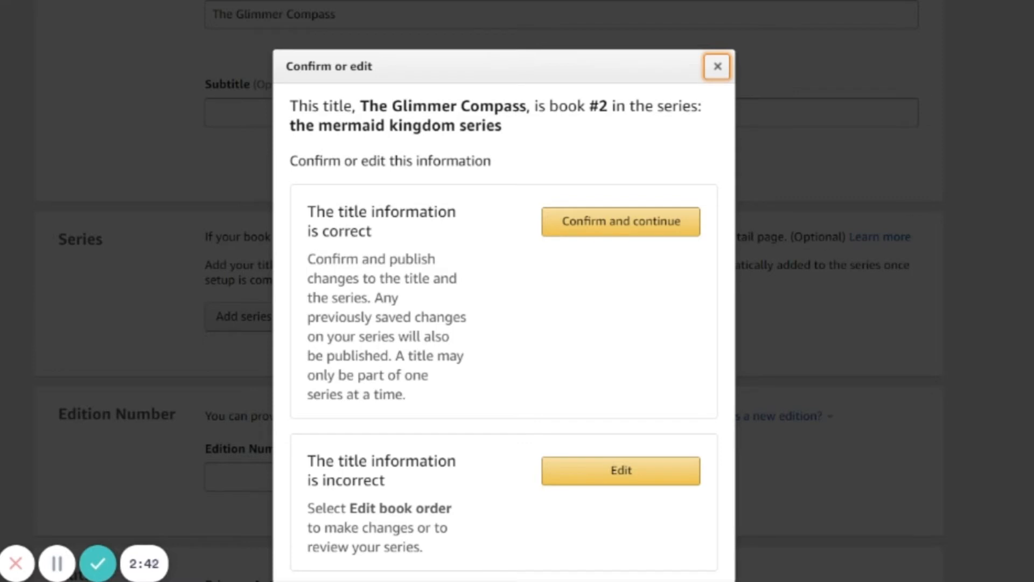
scroll(884, 291, down, 2)
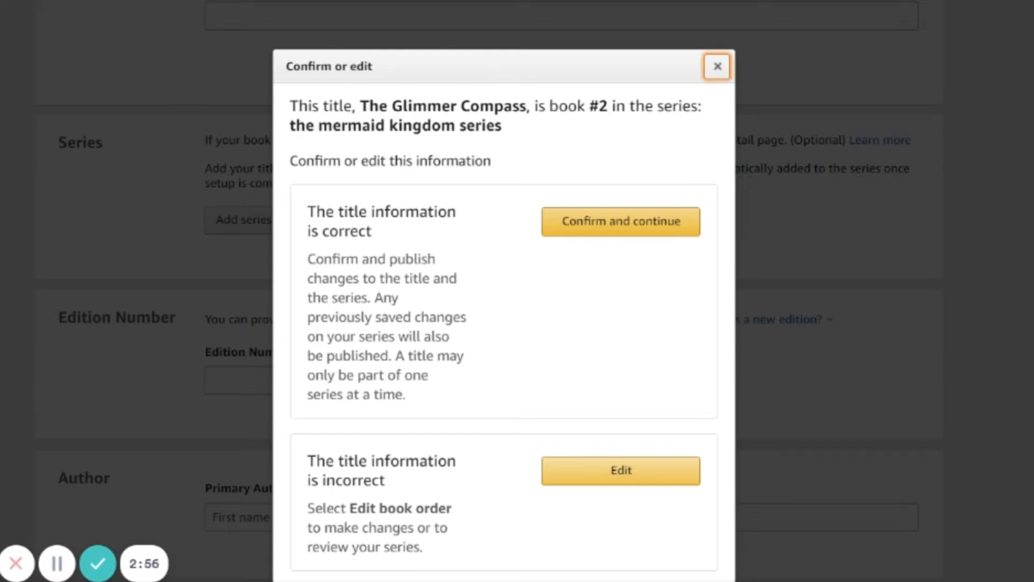
click(625, 224)
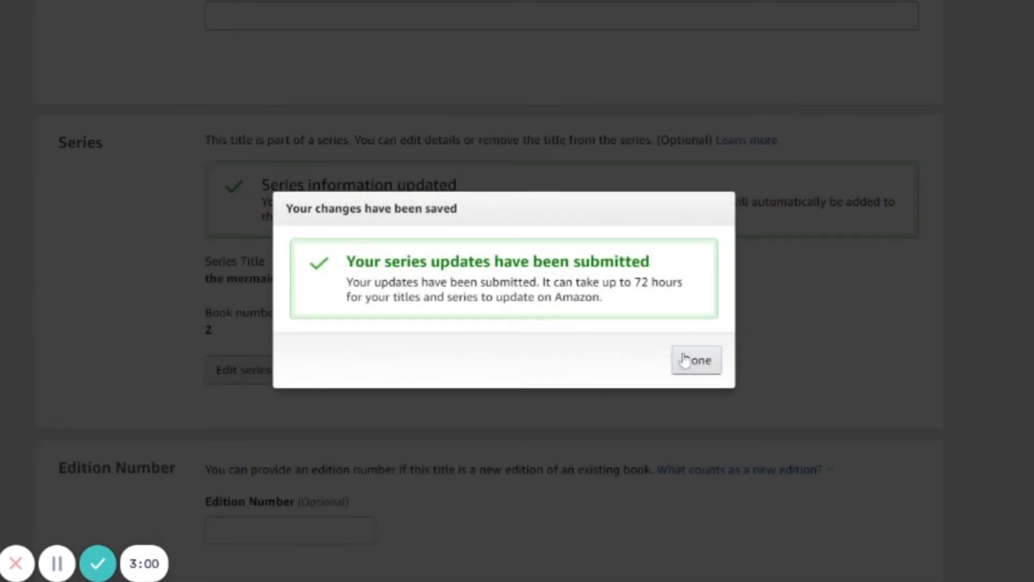
click(698, 359)
scroll(968, 320, up, 2)
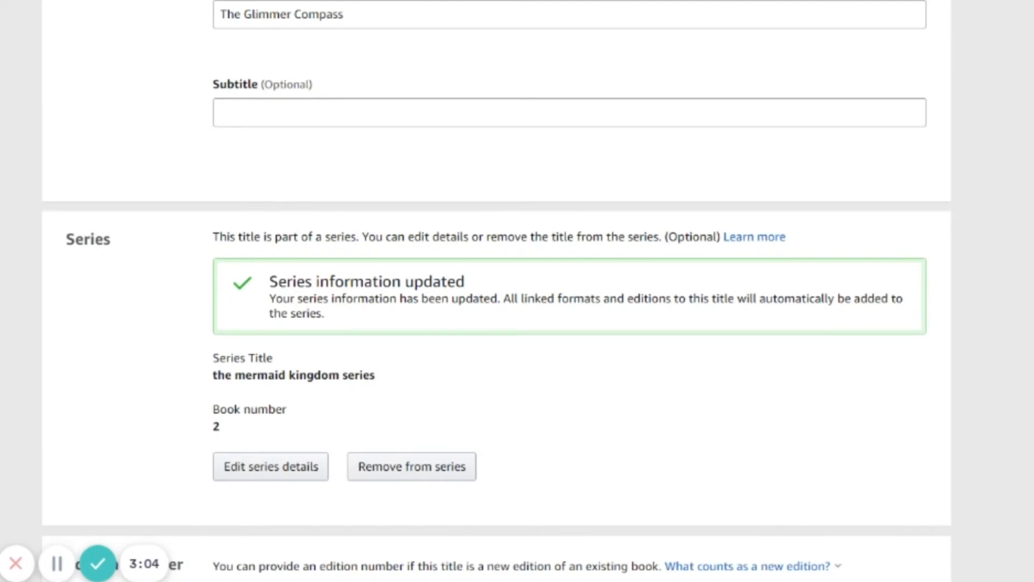
Step: Set the eBook's edition number to 1
scroll(518, 291, down, 9)
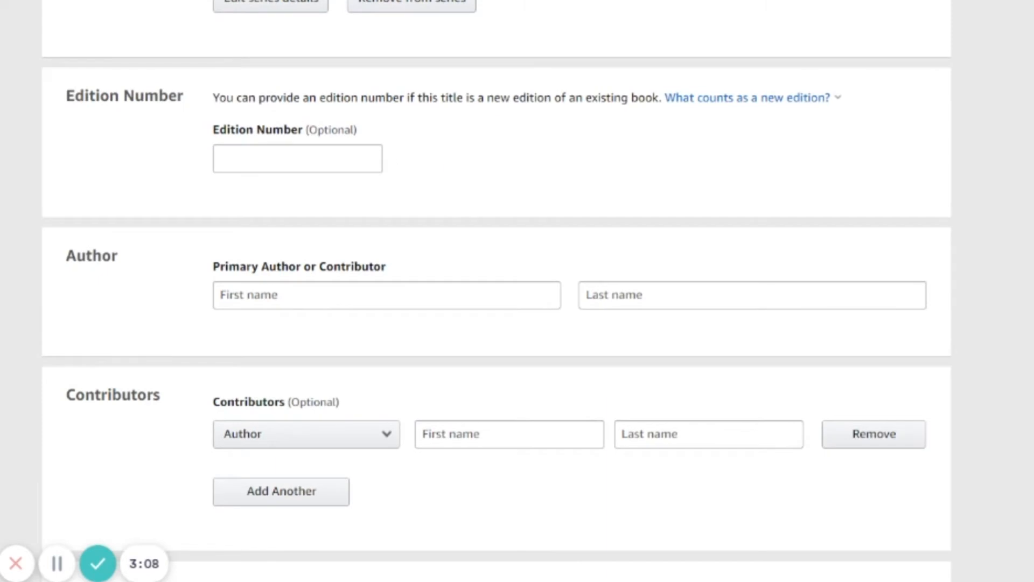
click(298, 158)
text(1)
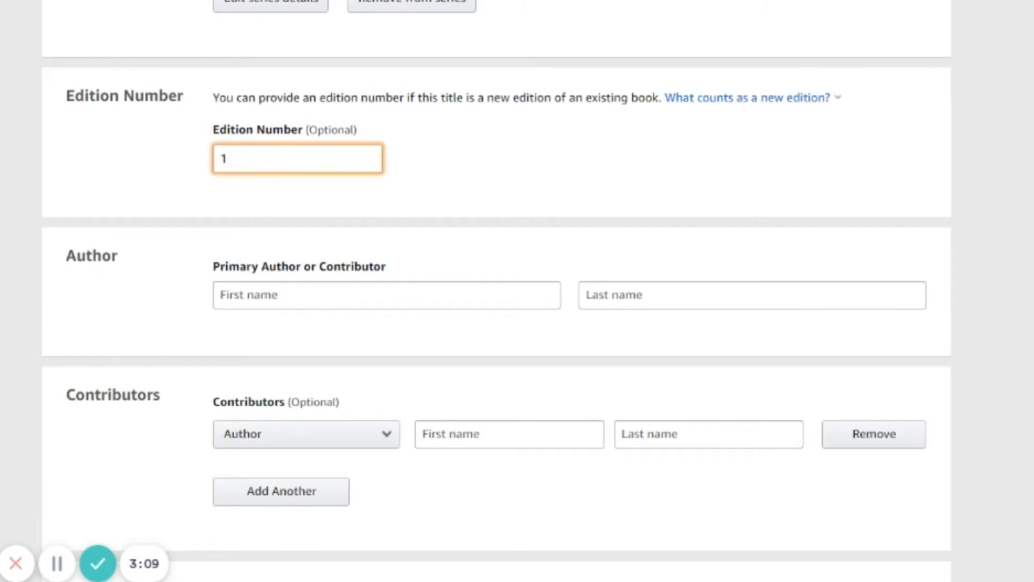
Step: Enter the primary author's first and last name in the Author section
click(221, 296)
text(A)
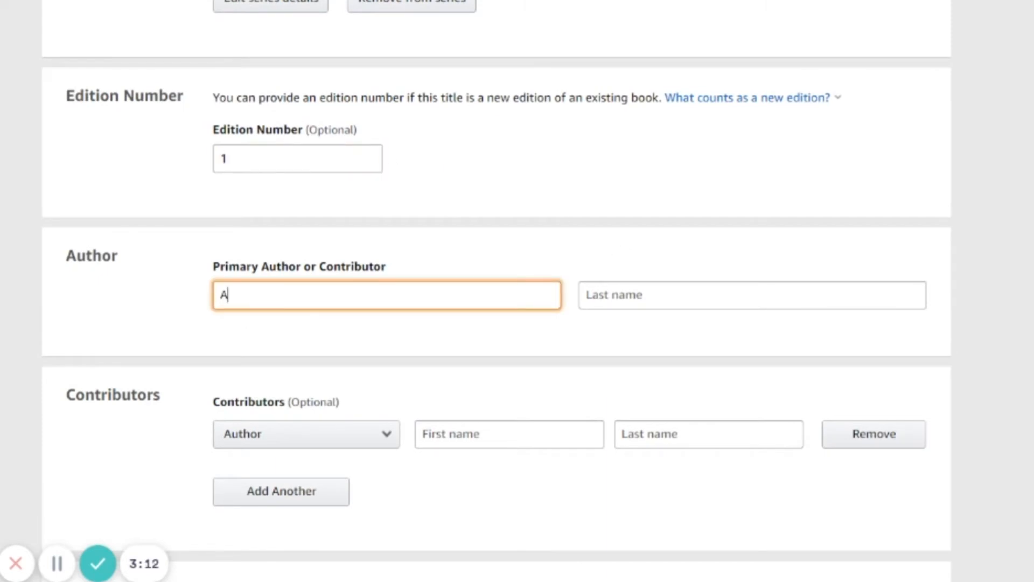
text(manda Lyn)
key(Tab)
text(Creek)
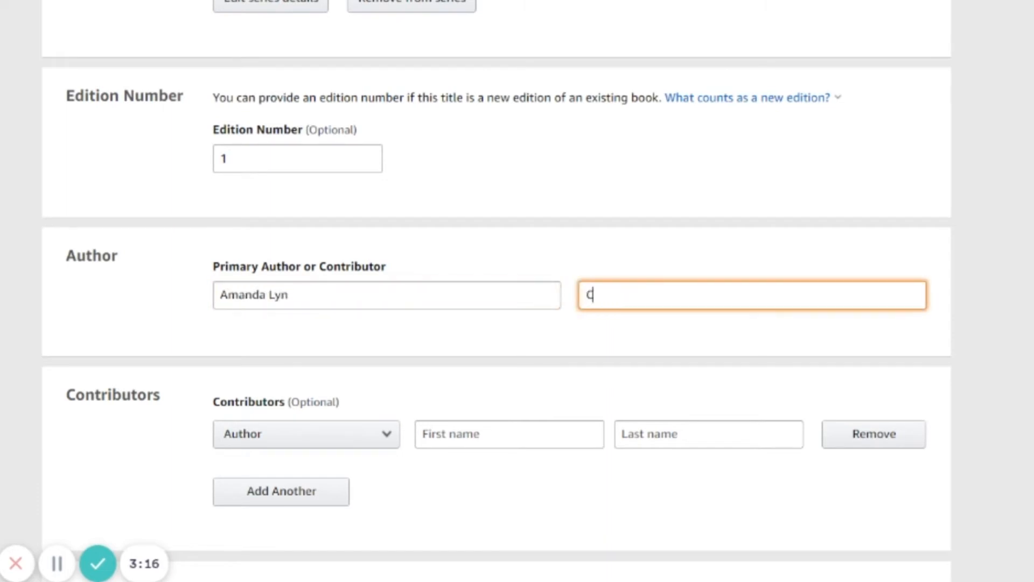
click(994, 233)
Step: Leave the description empty and declare ownership of the copyright and the necessary publishing rights
scroll(497, 293, down, 8)
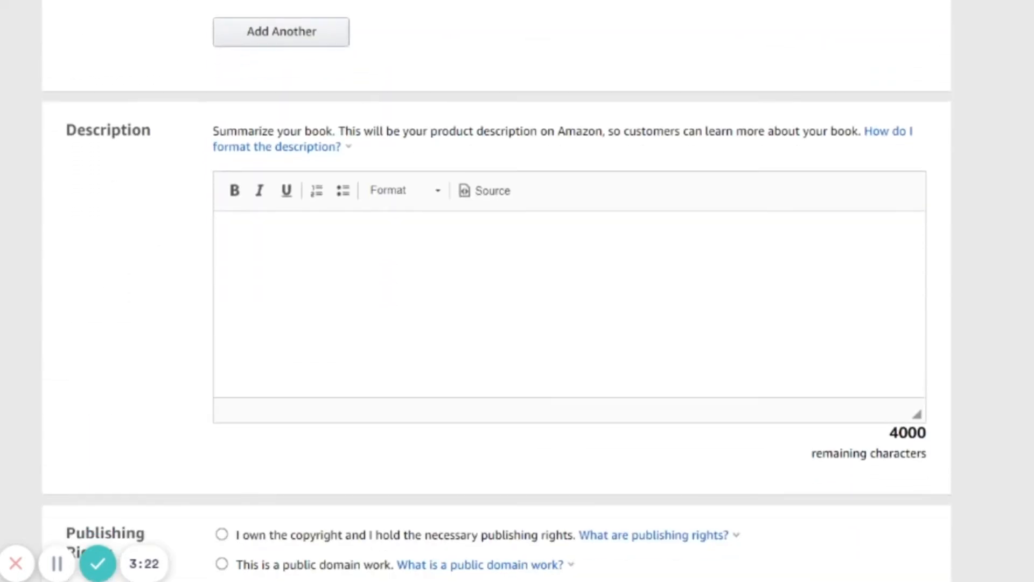
click(232, 239)
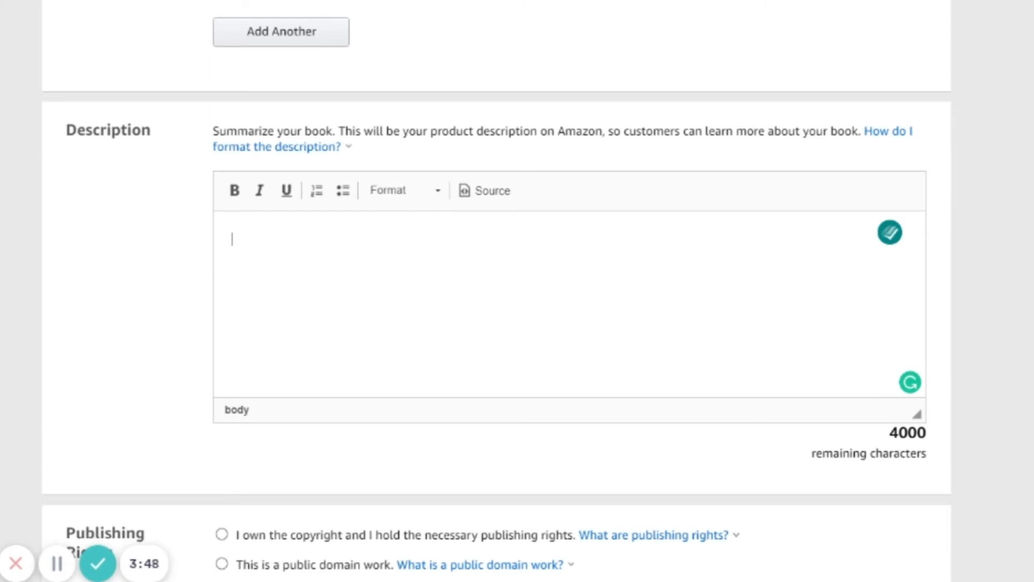
scroll(496, 291, down, 3)
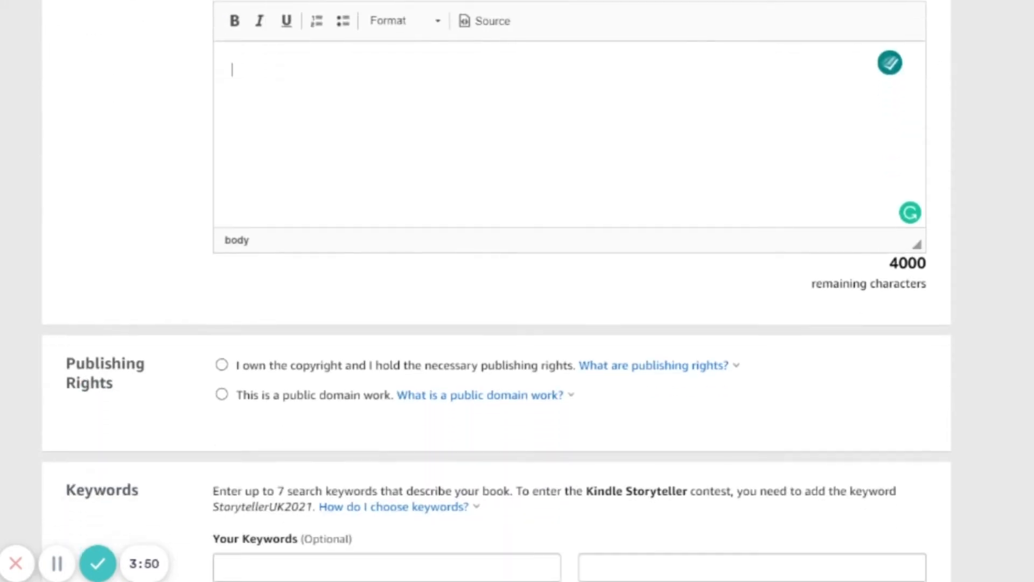
scroll(497, 291, down, 2)
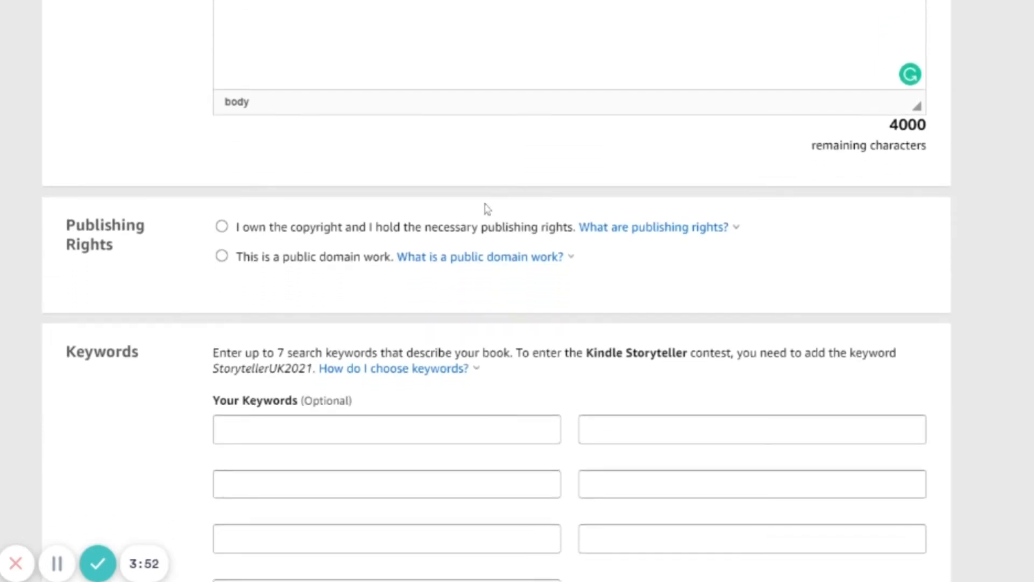
click(223, 228)
Step: Add "mermaid fiction" and "young adult mermaid fiction" as search keywords for the book
scroll(497, 291, down, 4)
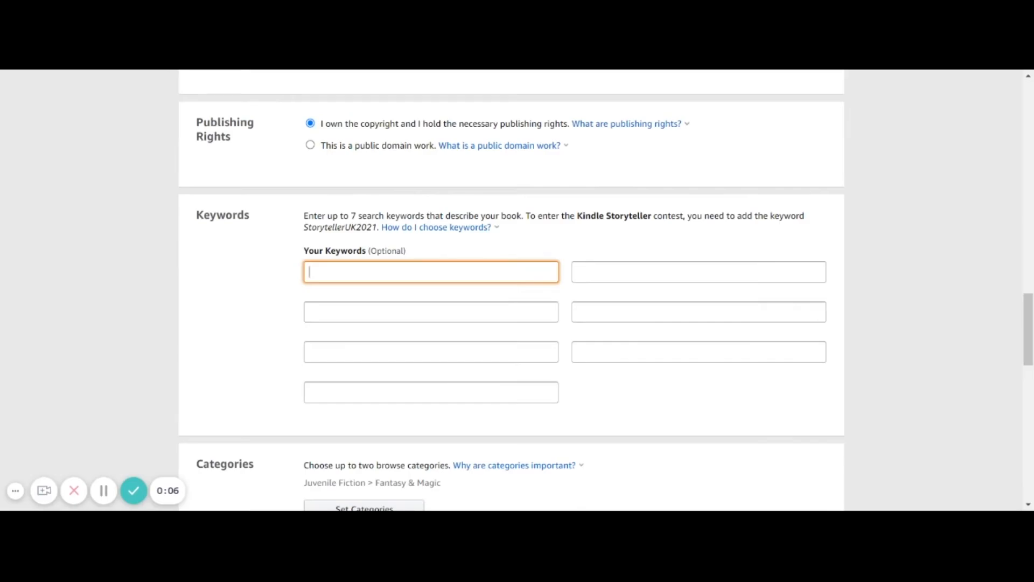
text(mermaid fiction)
click(430, 313)
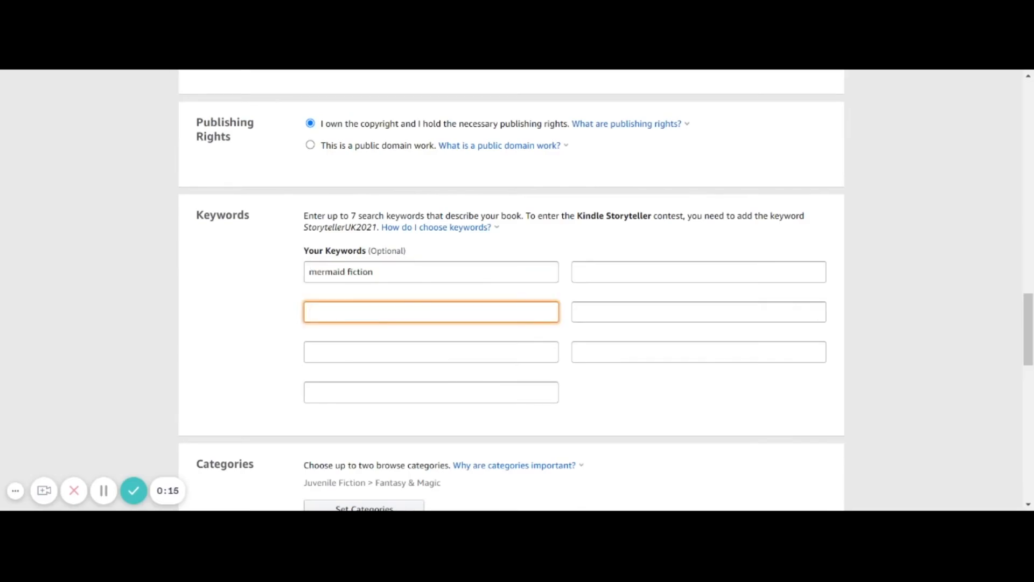
text(young adult mermaid fiction)
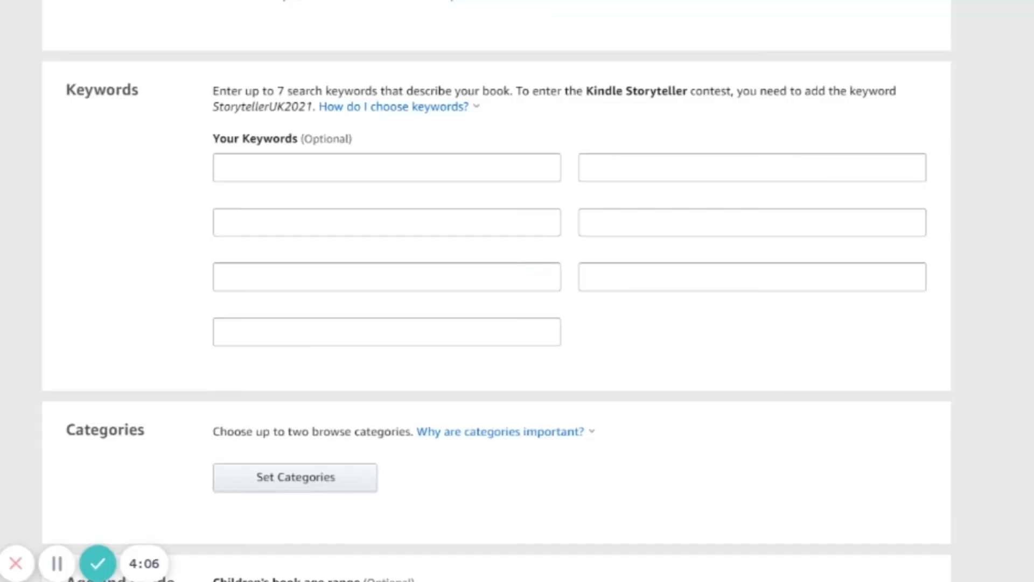
Step: Set the book's browse category to Juvenile Fiction > Fantasy & Magic and save the selection
scroll(496, 295, down, 3)
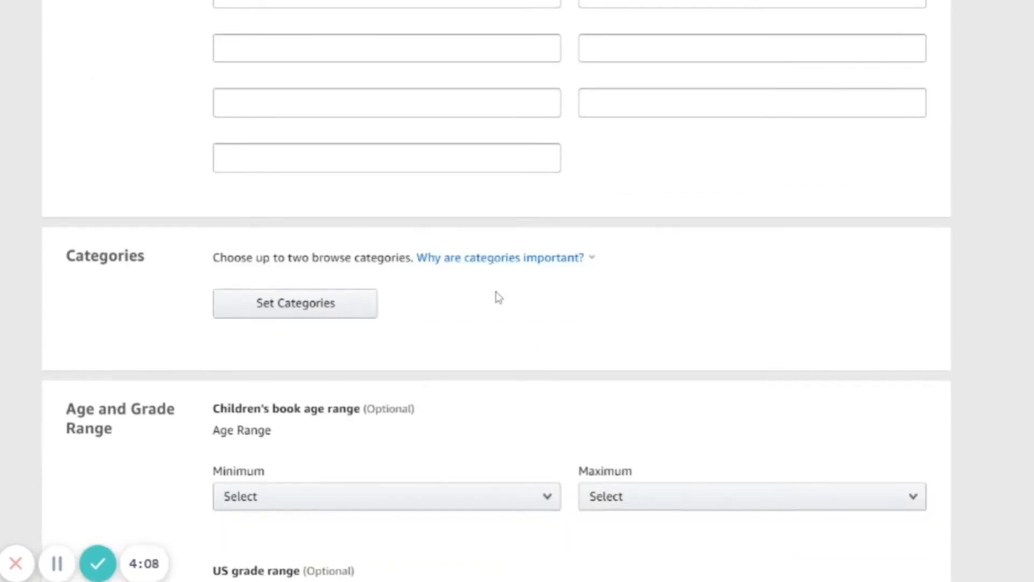
click(345, 318)
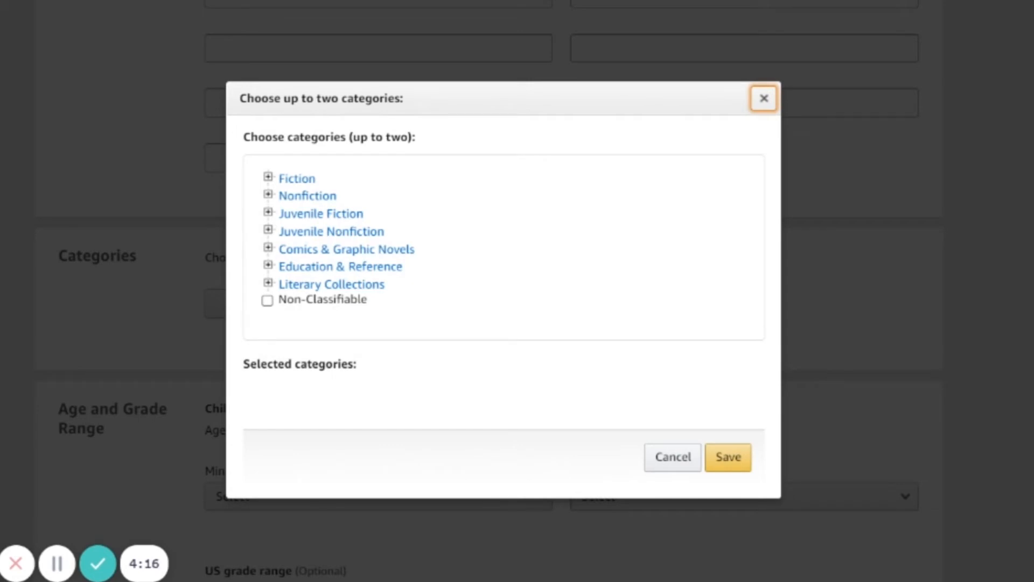
click(268, 213)
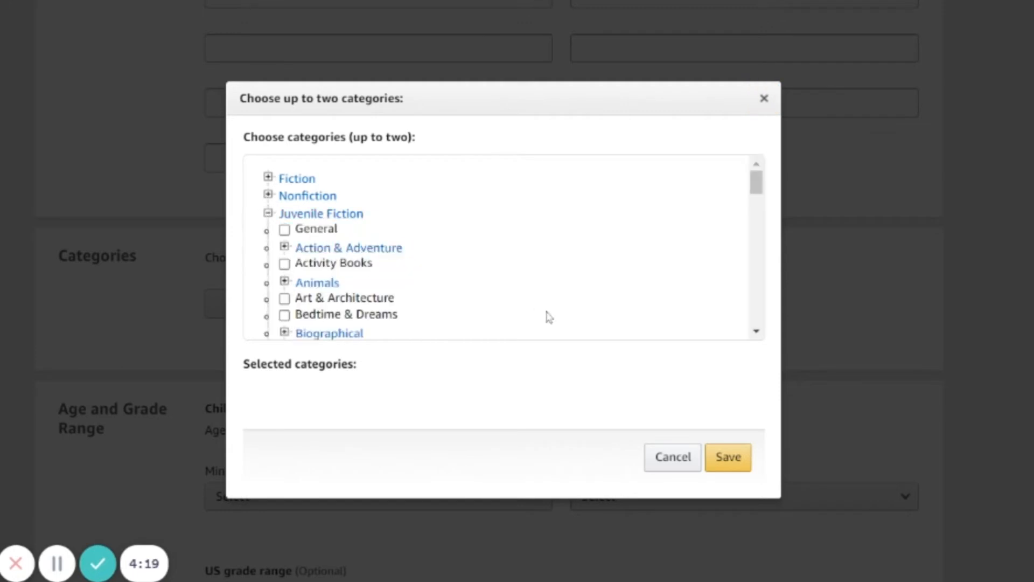
drag(759, 196, 755, 228)
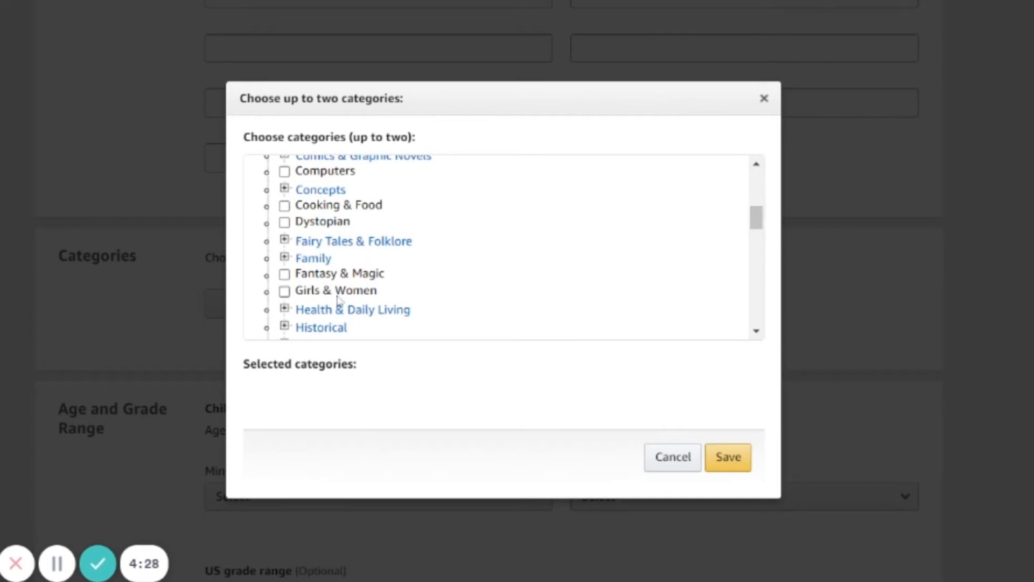
click(285, 274)
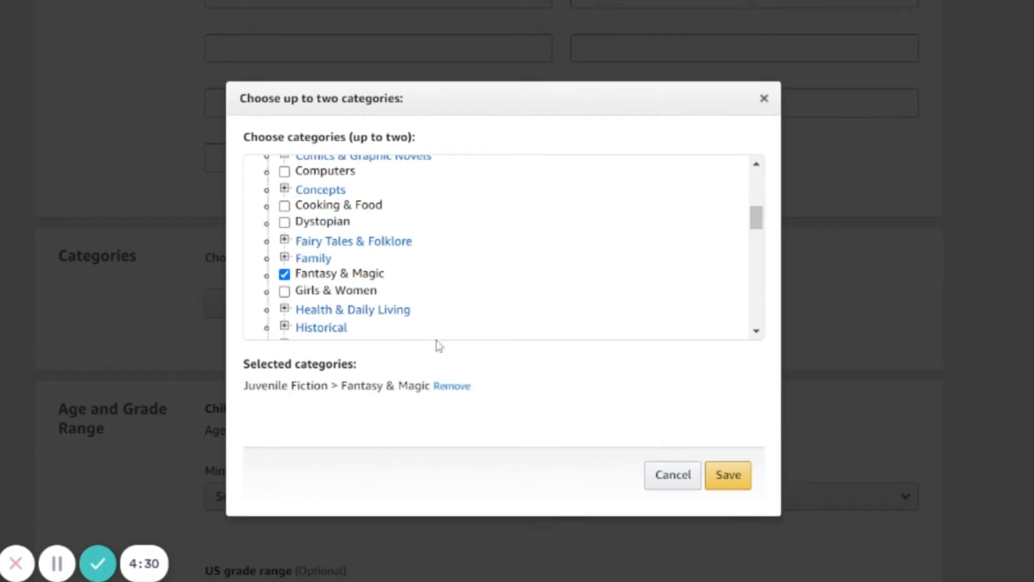
click(728, 475)
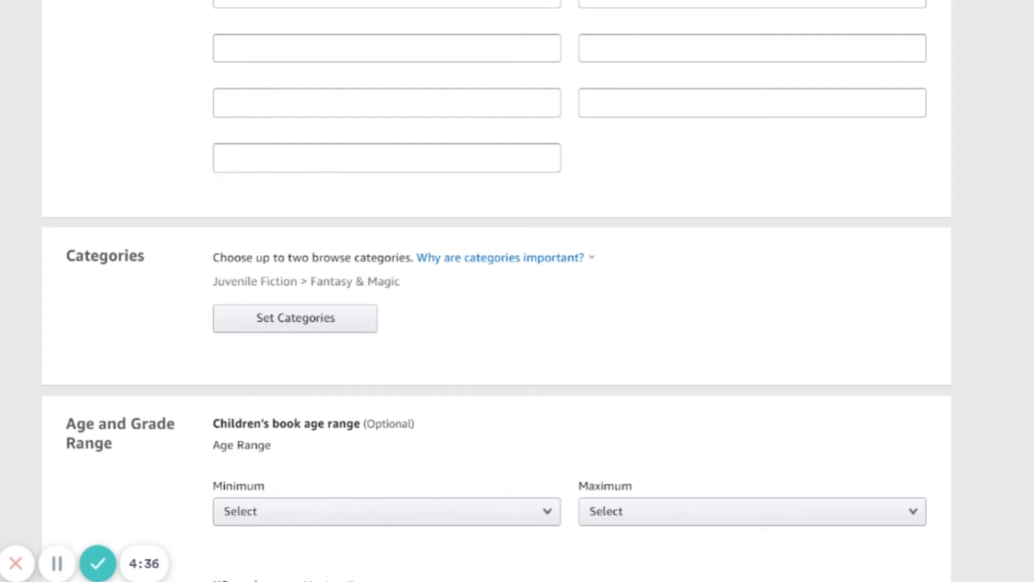
scroll(588, 309, down, 5)
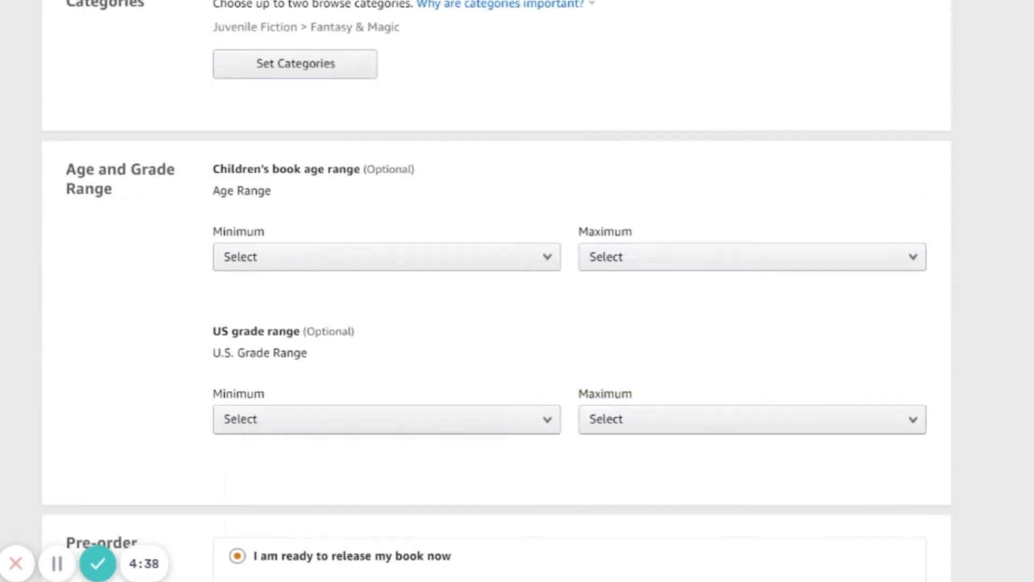
Step: Set the children's book age range to a minimum of 14 and a maximum of 18+
click(546, 267)
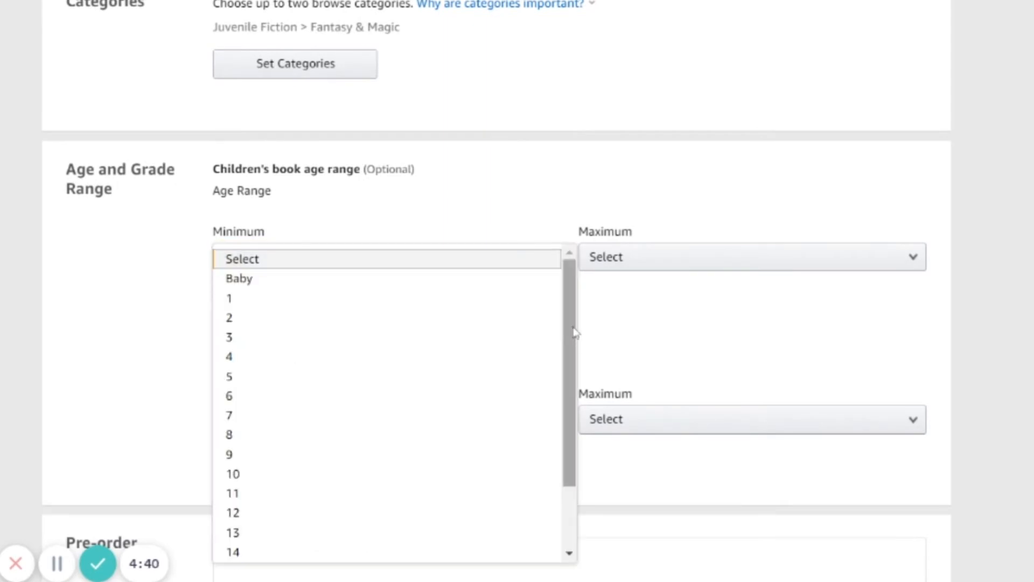
click(287, 555)
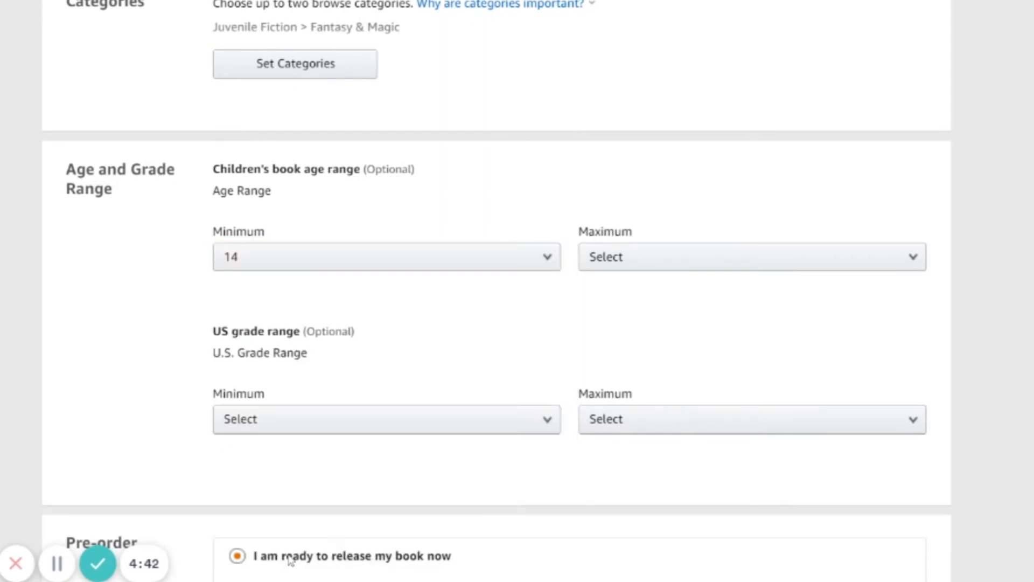
click(762, 263)
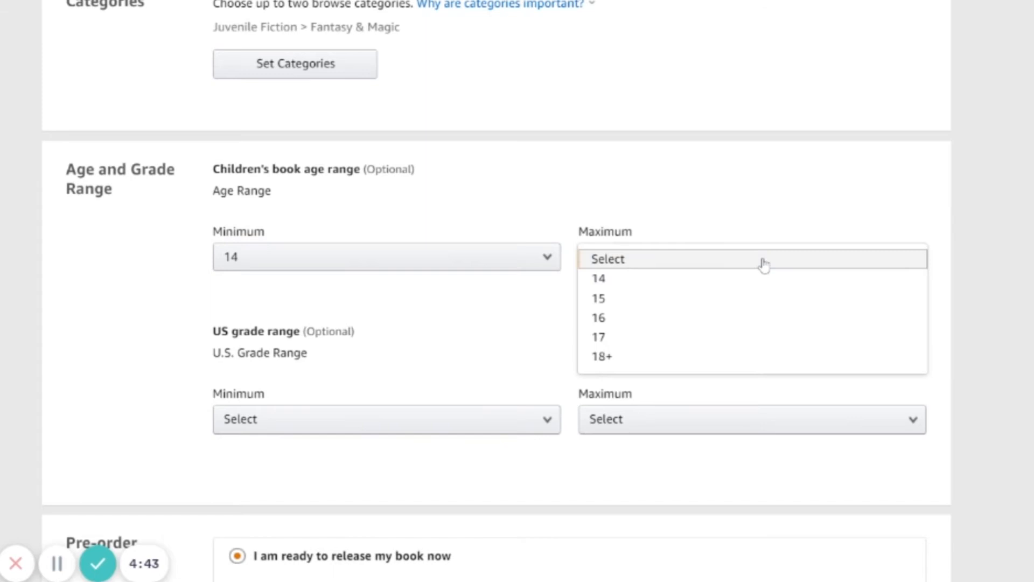
click(644, 358)
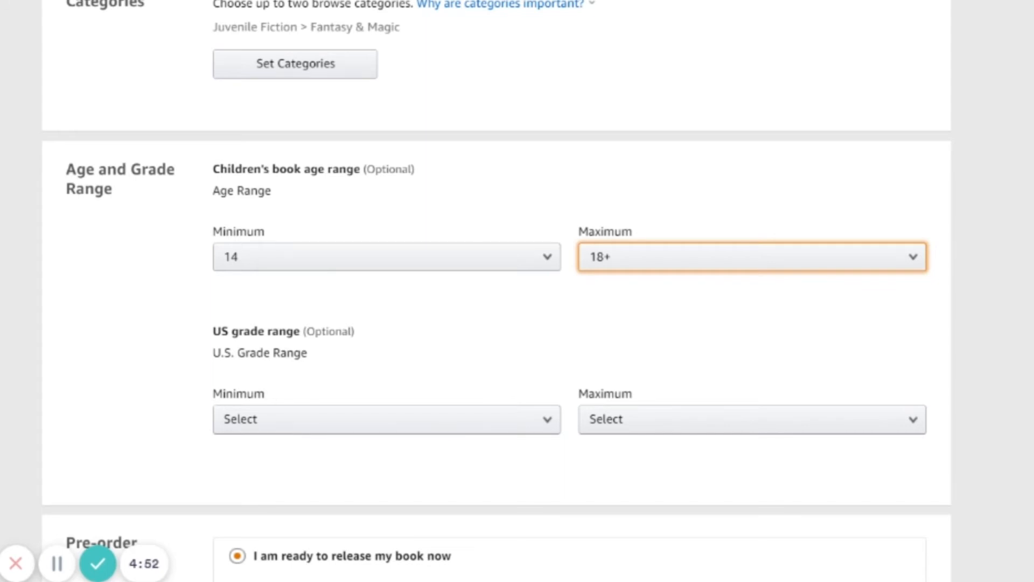
Step: Make the Kindle eBook available for pre-order with release date 07/30/2021 and save the book as a draft
scroll(498, 291, down, 3)
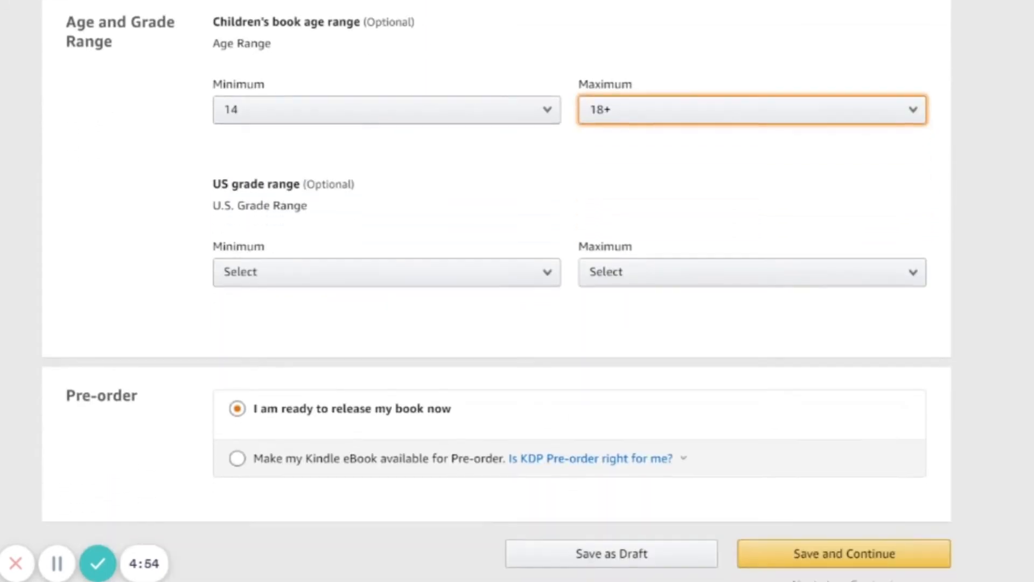
scroll(422, 445, down, 1)
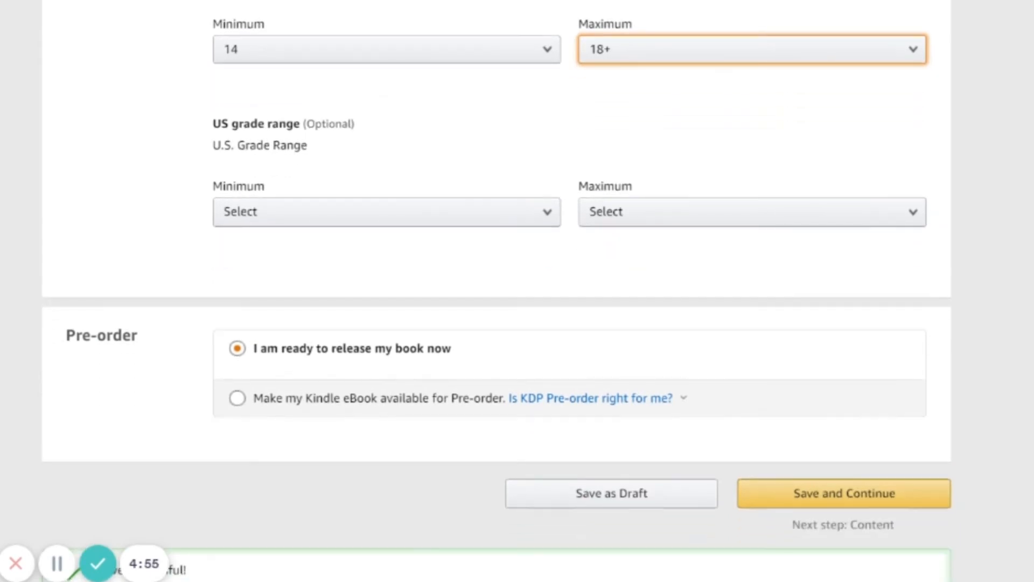
click(237, 402)
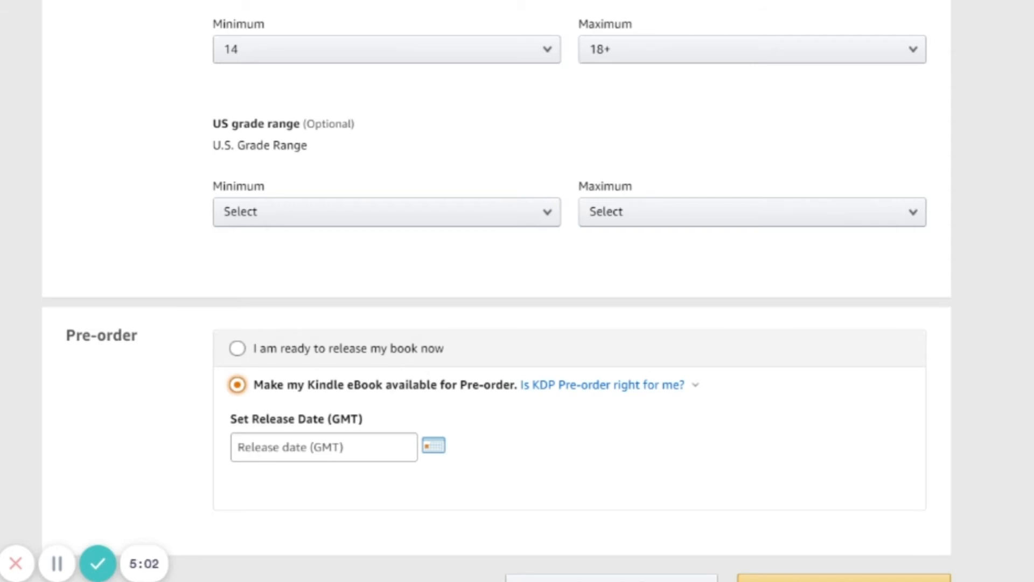
scroll(498, 291, down, 3)
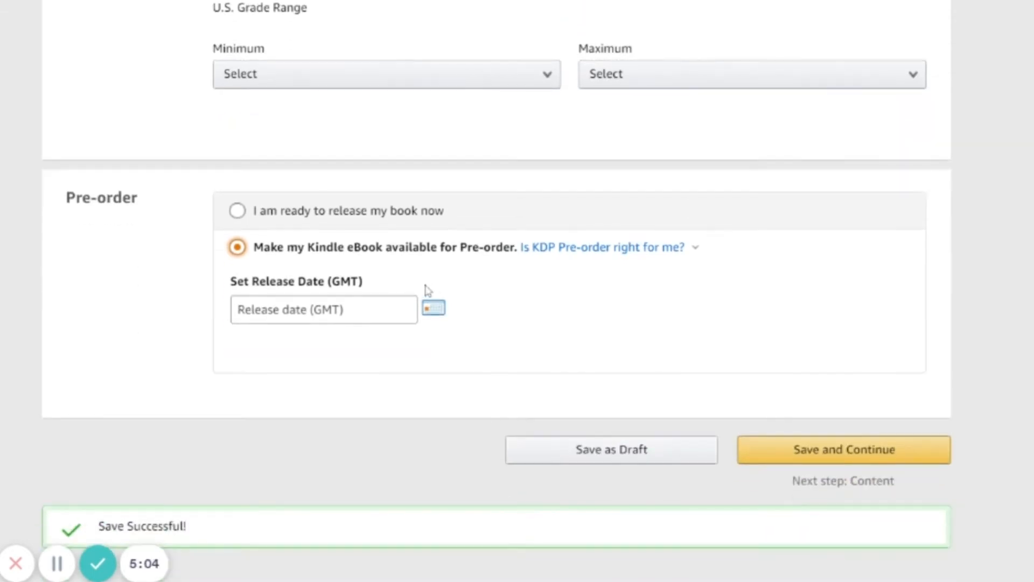
click(366, 316)
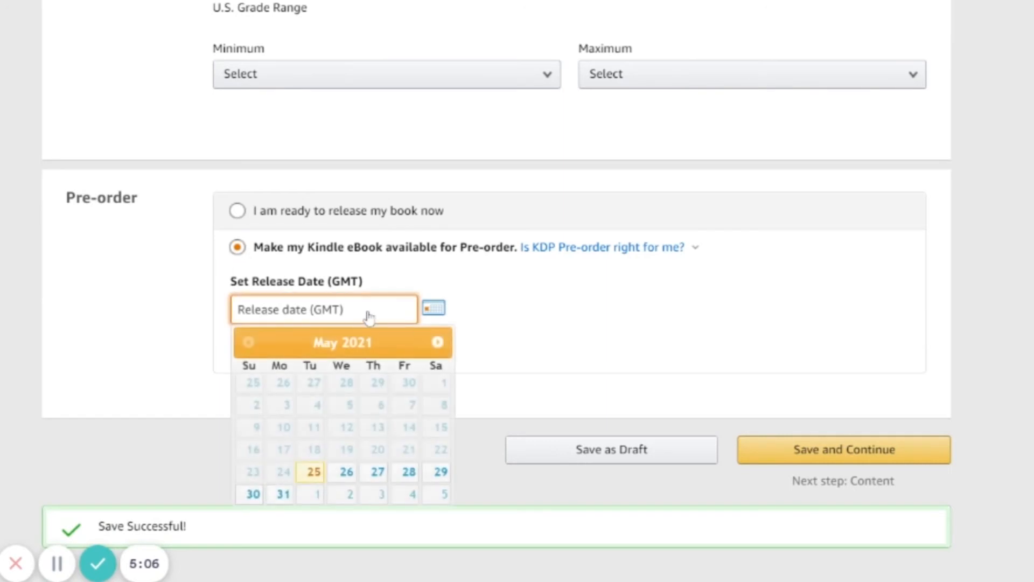
click(438, 342)
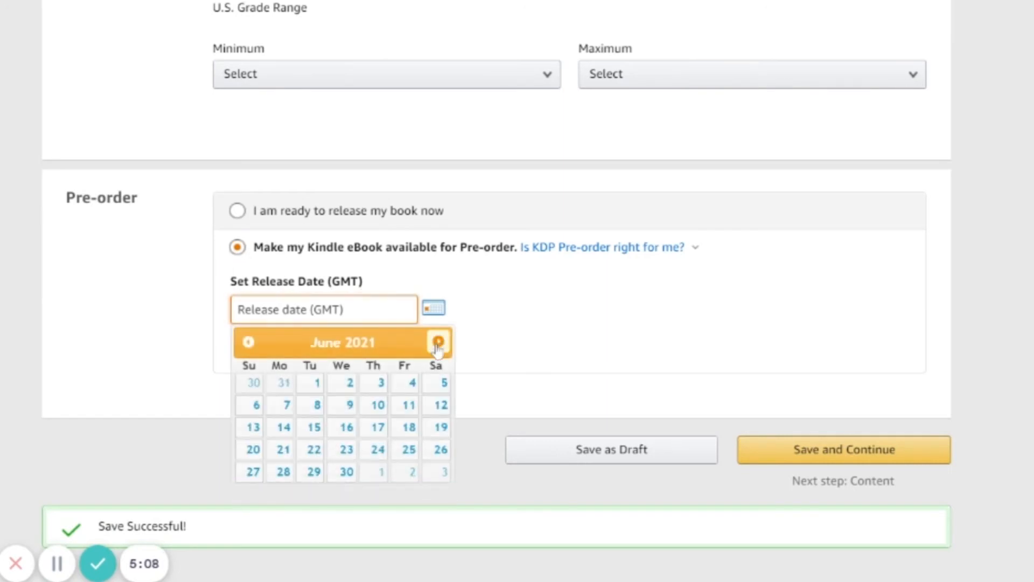
click(437, 343)
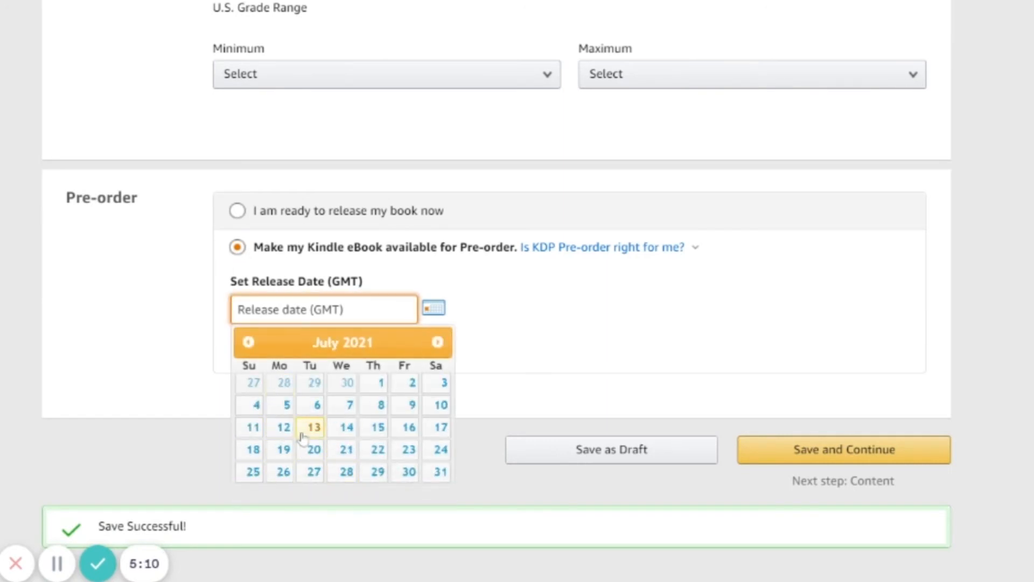
click(404, 477)
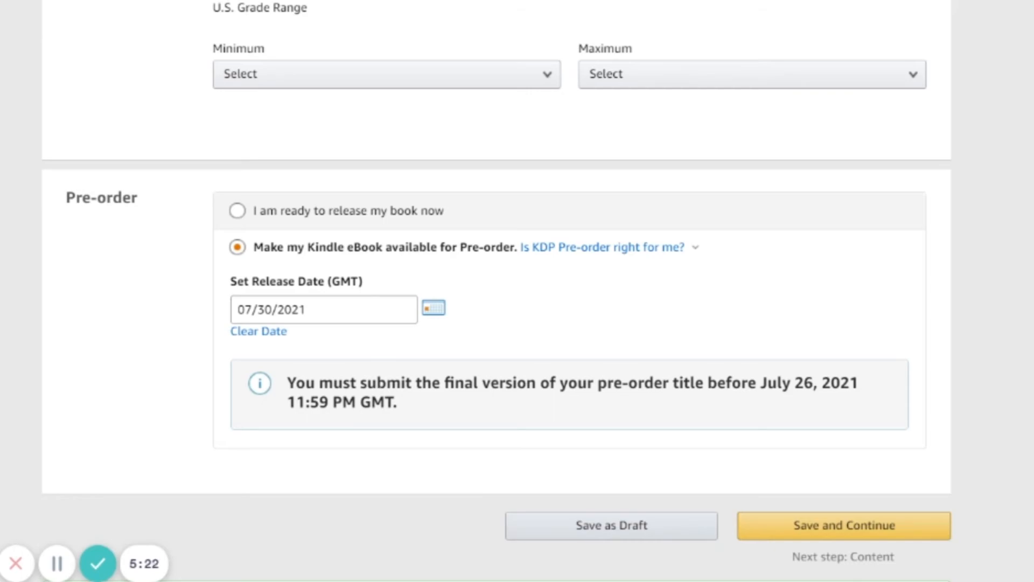
click(605, 533)
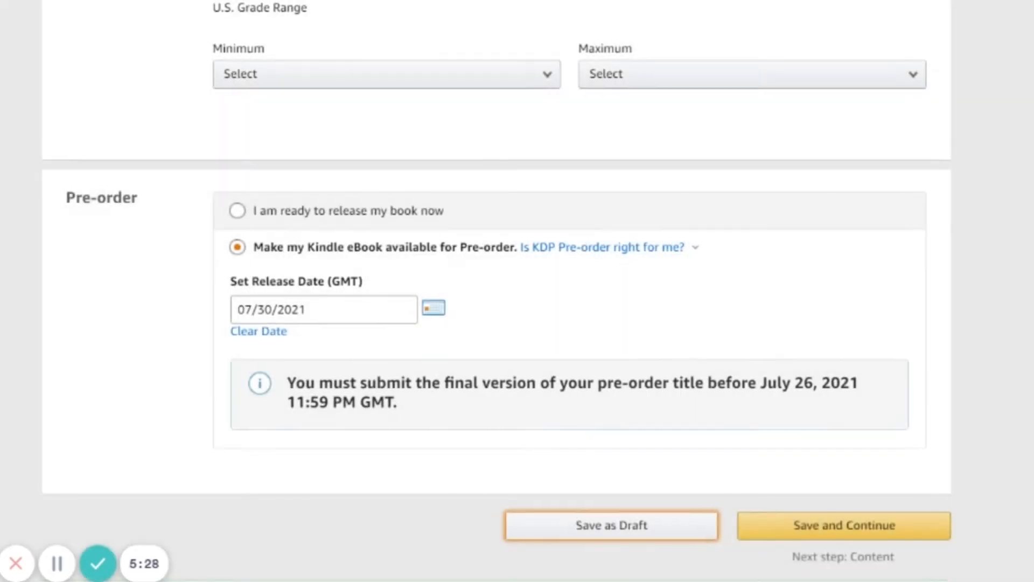
Step: Review the saved eBook details form, from language and title through author, description, rights, keywords, categories and age range to the pre-order settings
scroll(517, 290, up, 2)
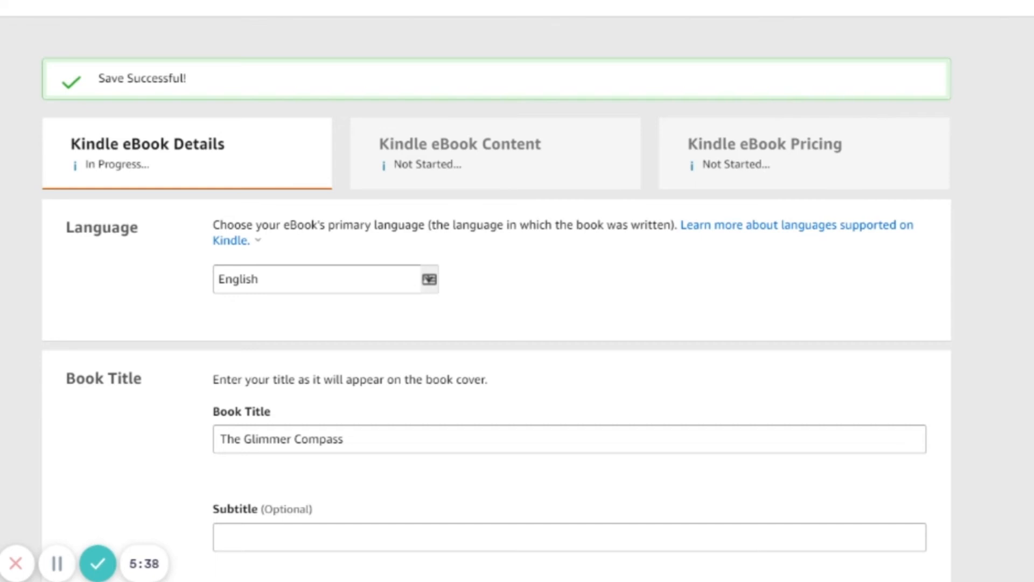
scroll(496, 306, down, 20)
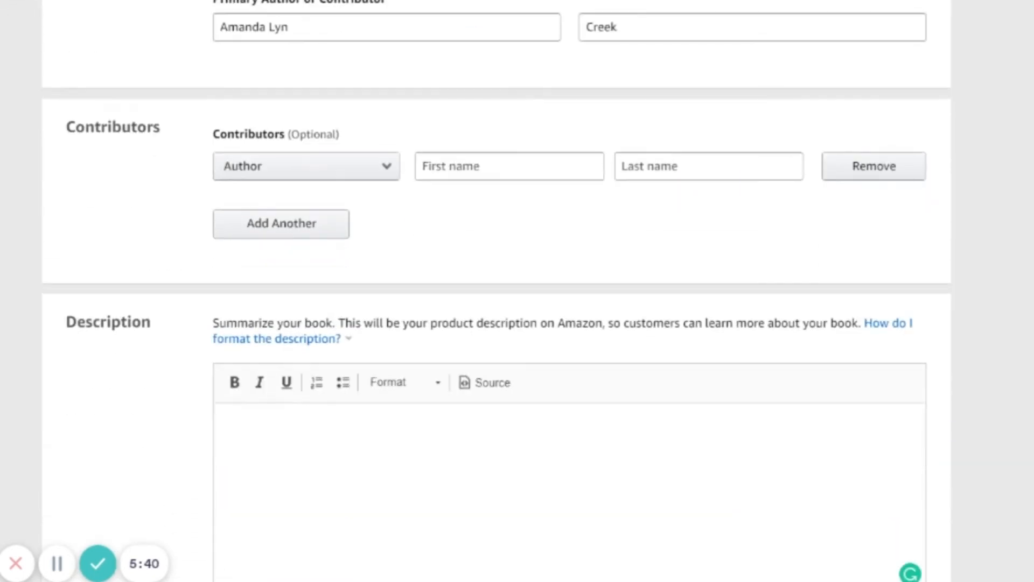
scroll(497, 296, down, 20)
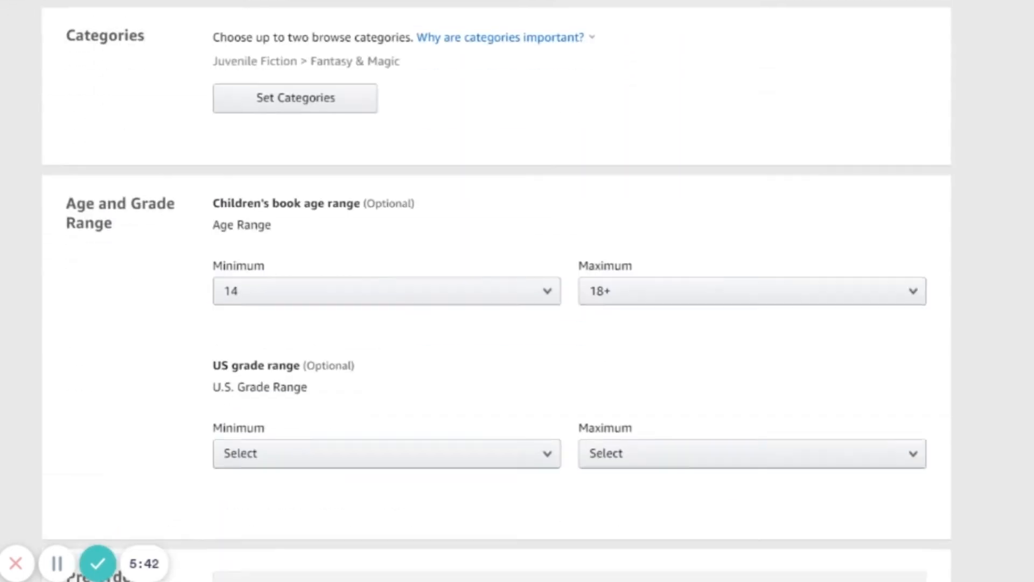
scroll(497, 291, down, 3)
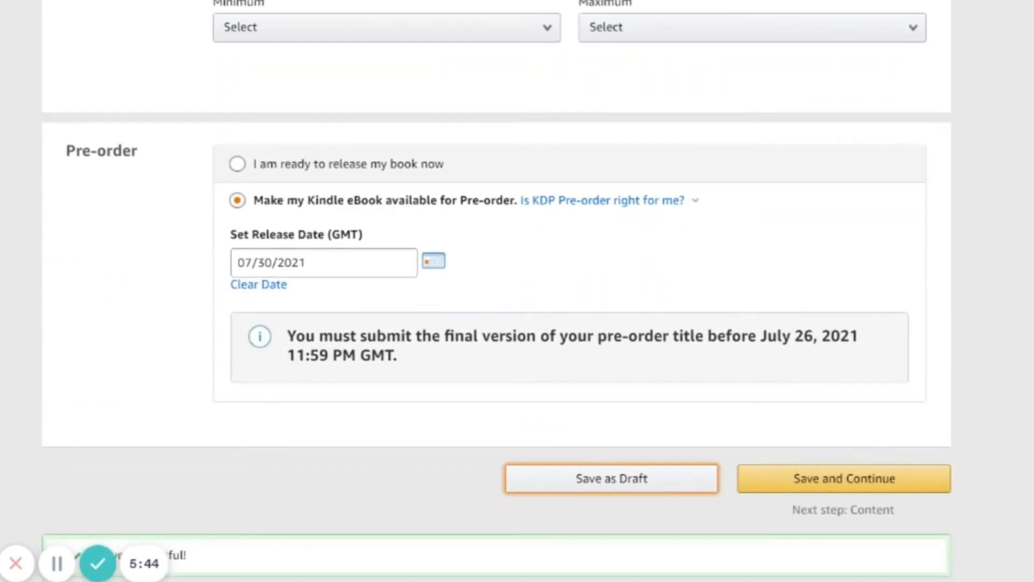
scroll(496, 291, up, 5)
scroll(496, 291, up, 20)
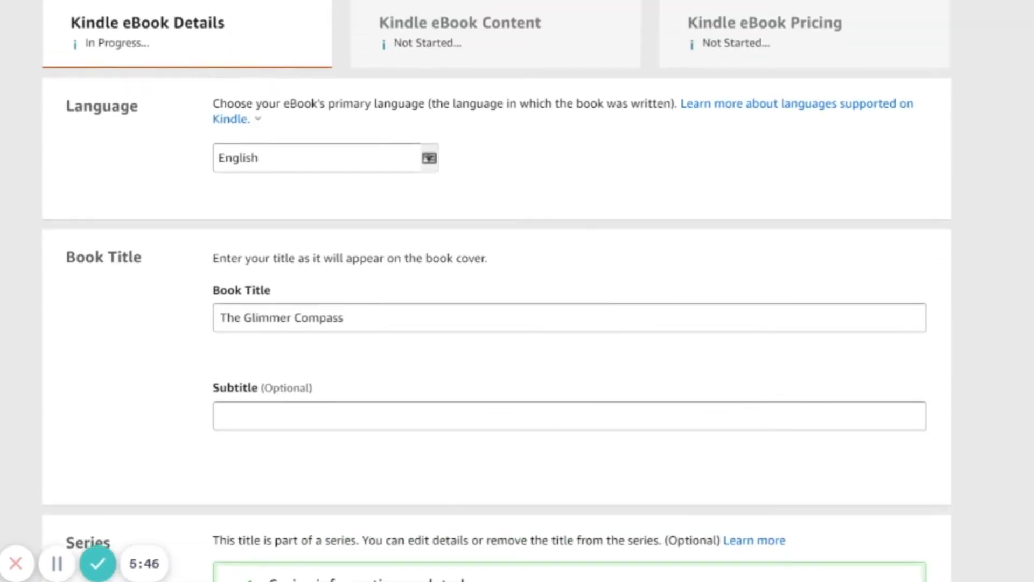
scroll(497, 290, up, 1)
scroll(497, 291, down, 1)
scroll(497, 291, up, 1)
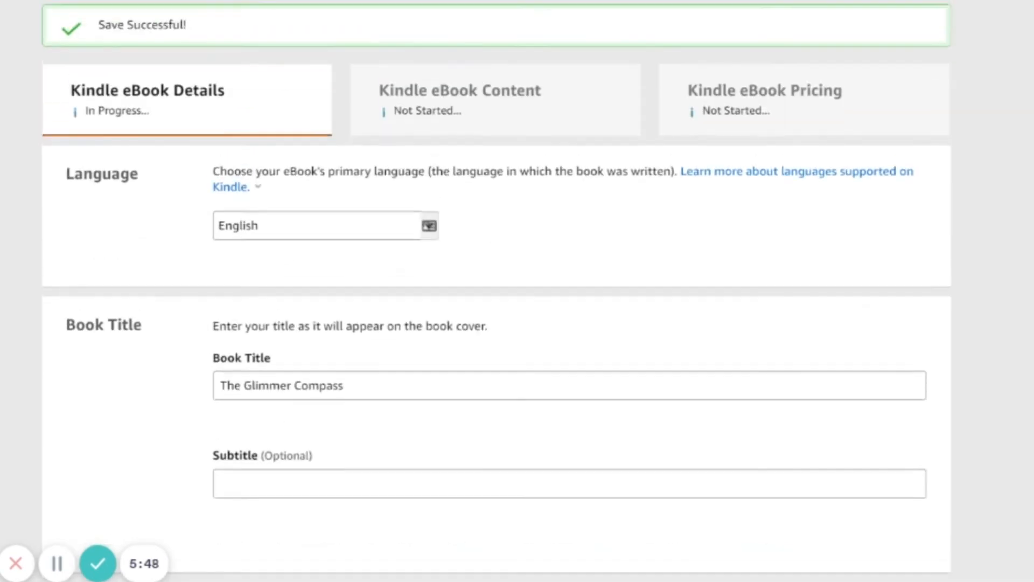
scroll(497, 291, down, 1)
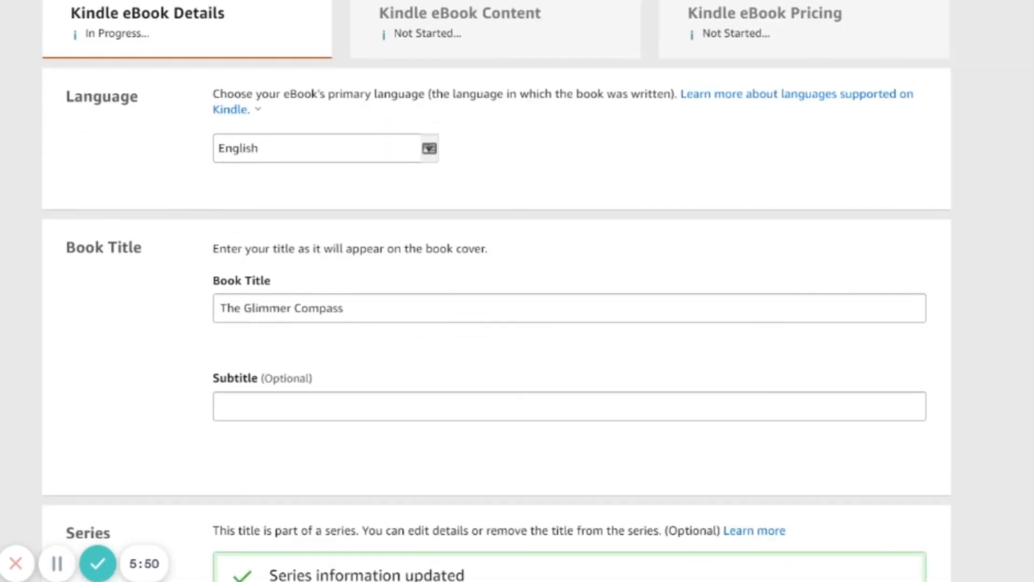
scroll(497, 291, down, 1)
scroll(497, 291, up, 2)
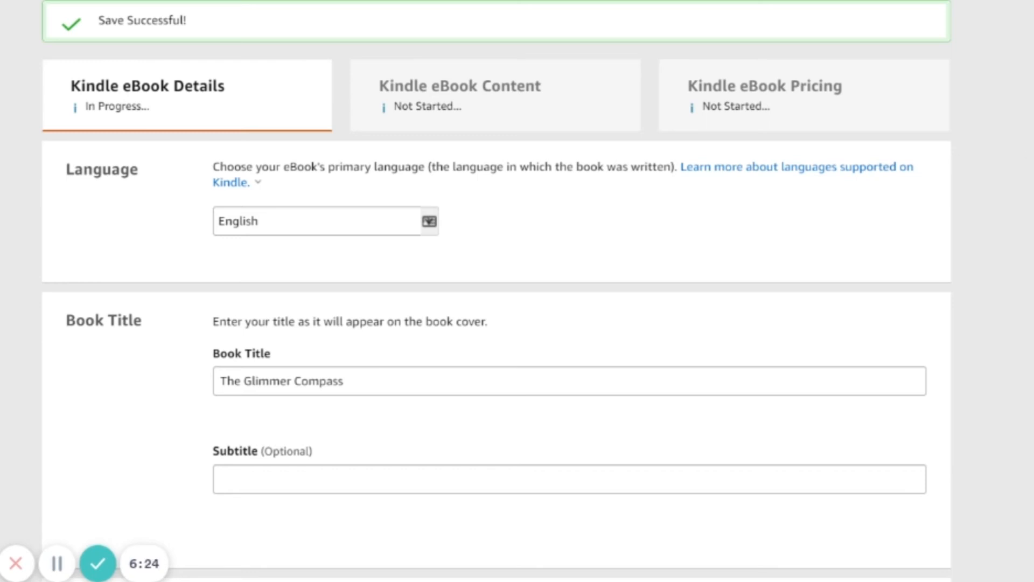
scroll(518, 291, up, 3)
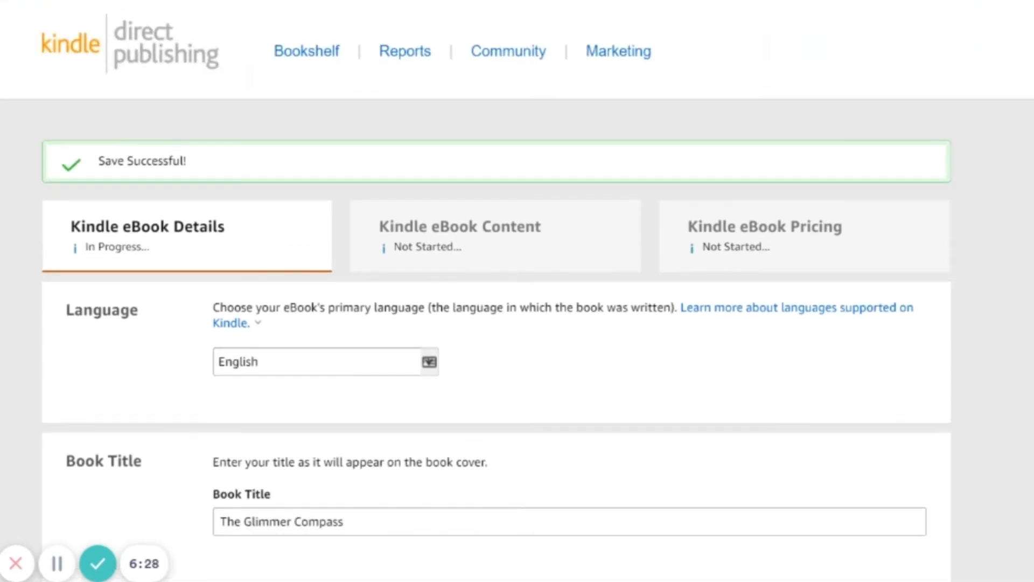
scroll(518, 291, down, 1)
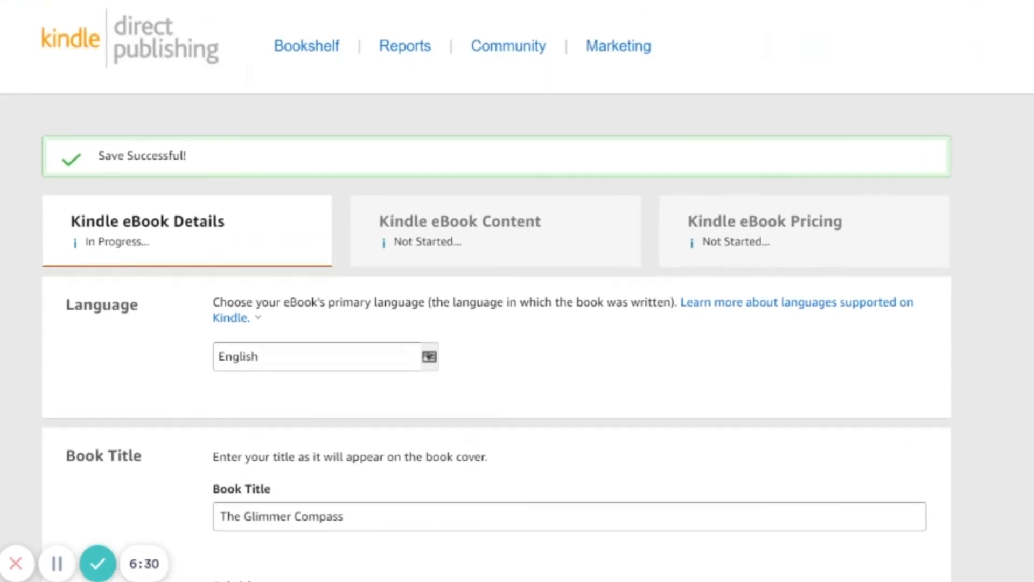
scroll(496, 291, down, 20)
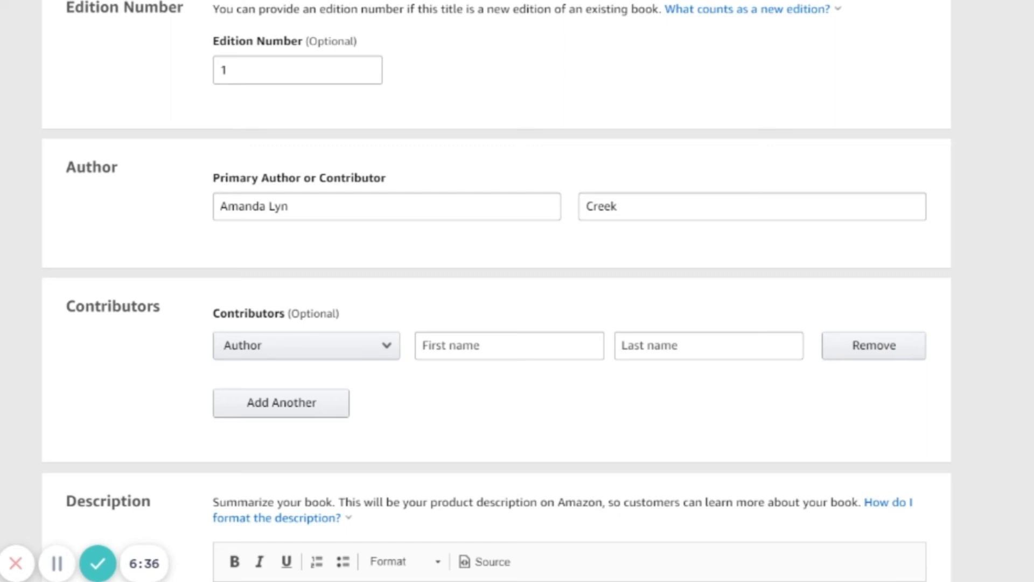
scroll(517, 291, down, 6)
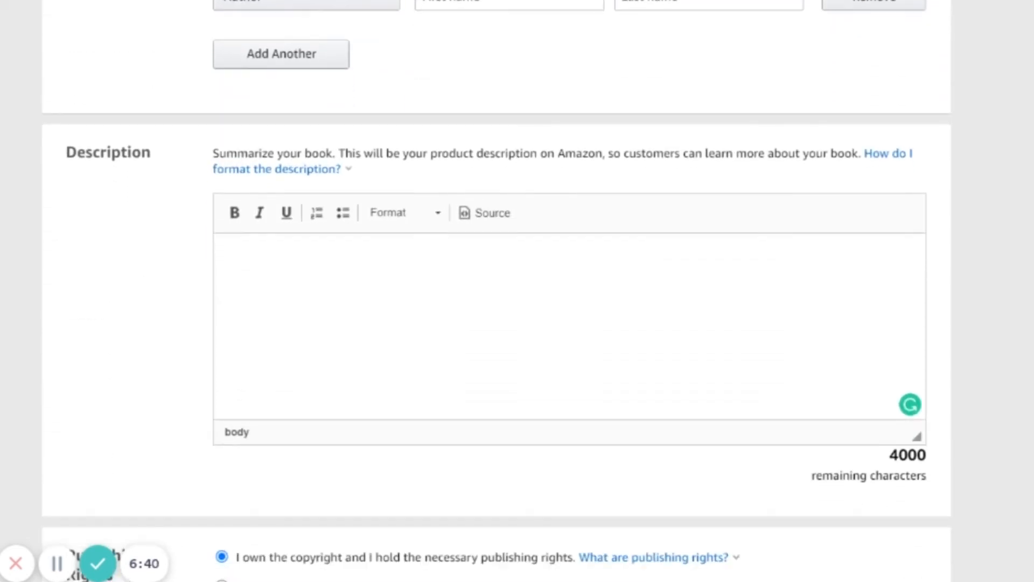
scroll(517, 291, down, 7)
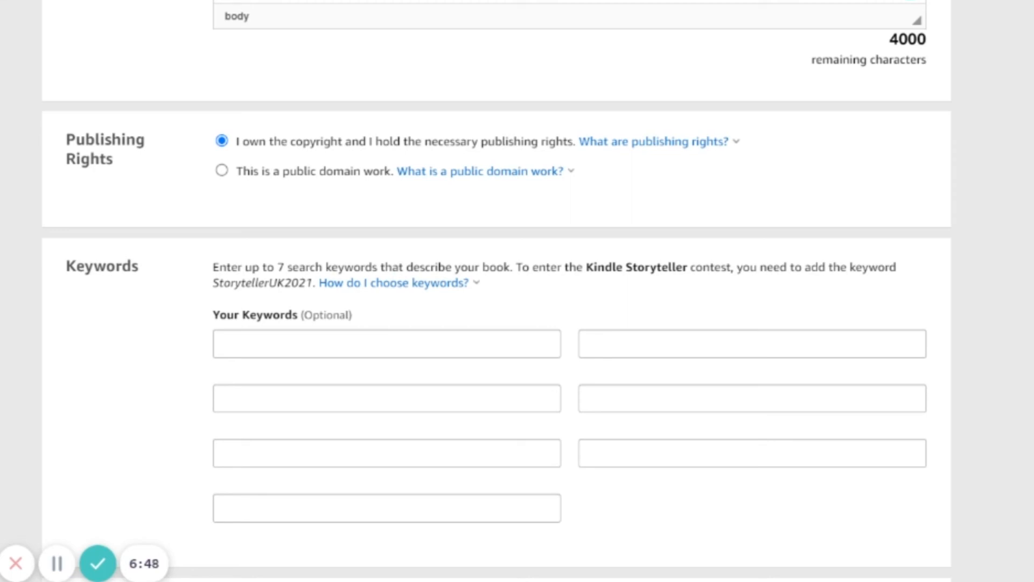
scroll(495, 291, down, 12)
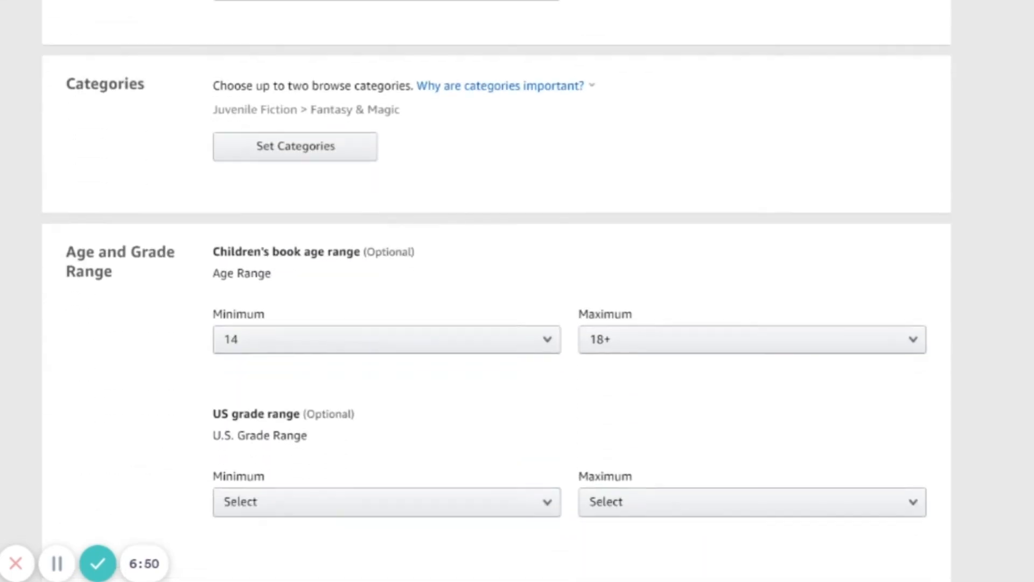
scroll(495, 292, down, 4)
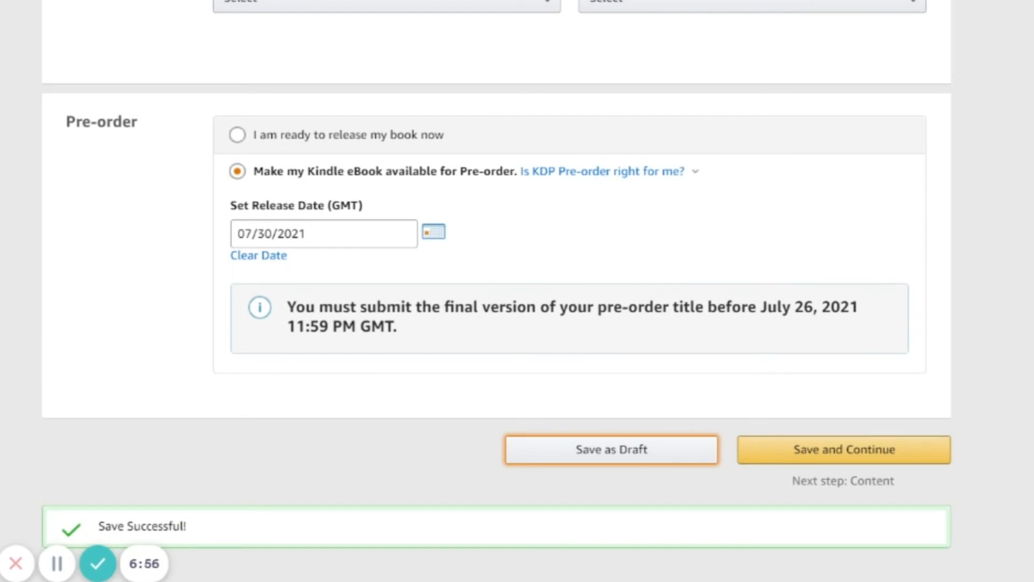
scroll(518, 290, down, 4)
scroll(517, 291, up, 20)
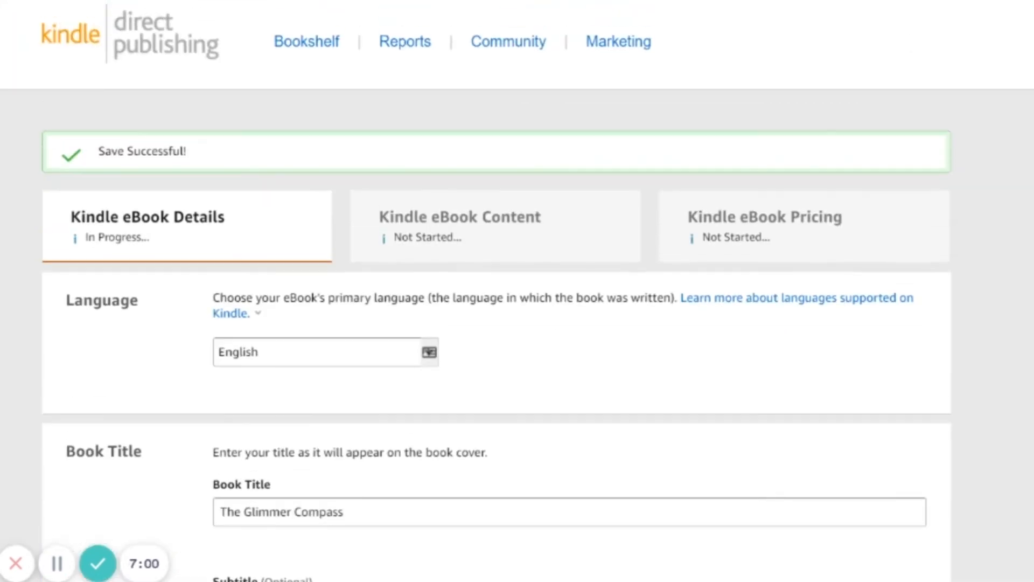
Step: Return to the Bookshelf and find The Glimmer Compass entry in the list of books
click(304, 43)
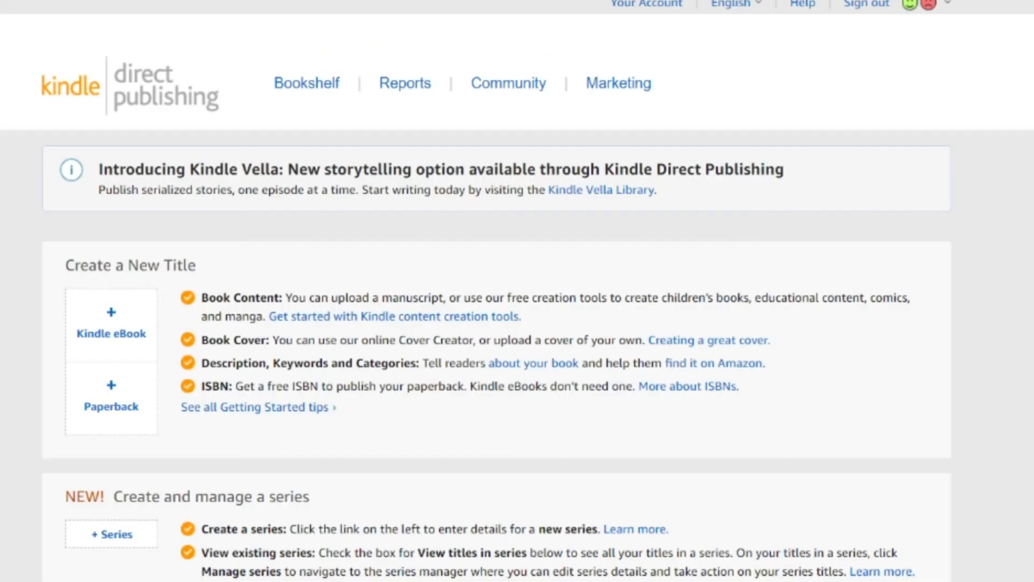
scroll(497, 291, down, 7)
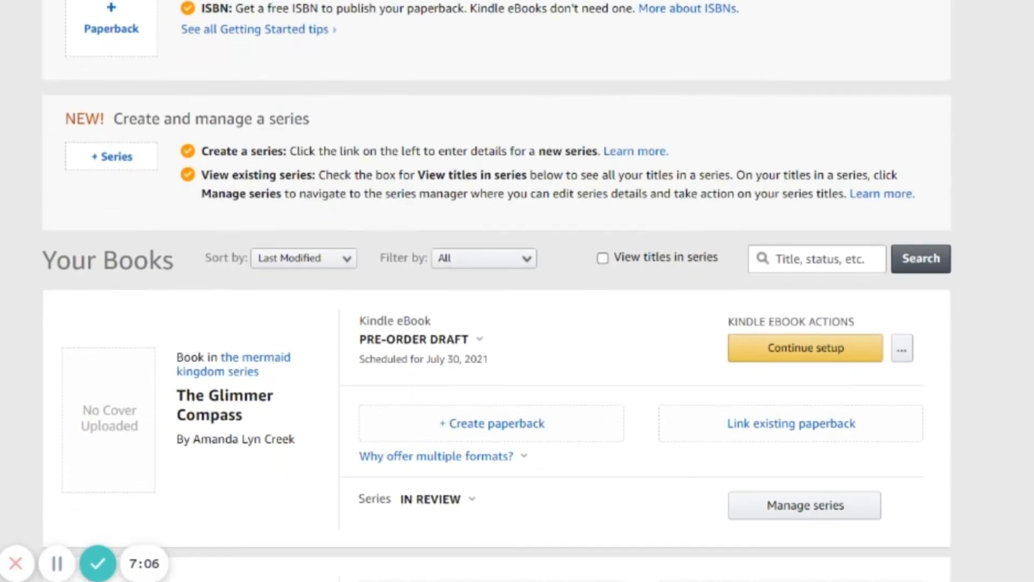